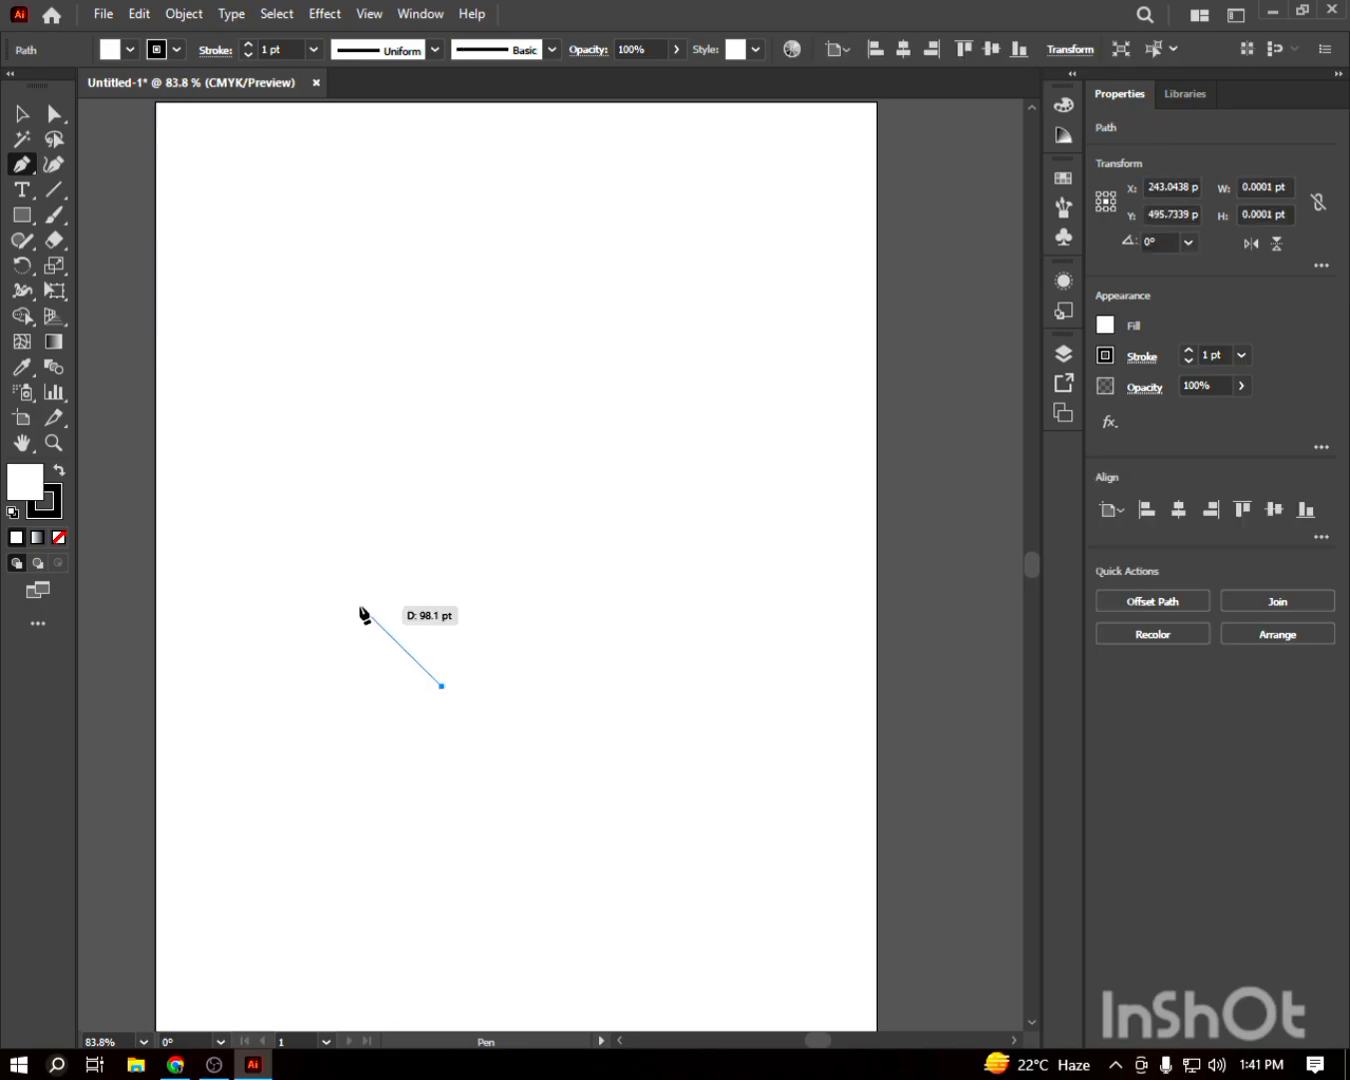
Step: Draw a closed left half of a pen nib with the Pen tool, about 141 pt wide and 290 pt high with a straight vertical inner edge
{"action": "left_click", "coordinate": [350, 595]}
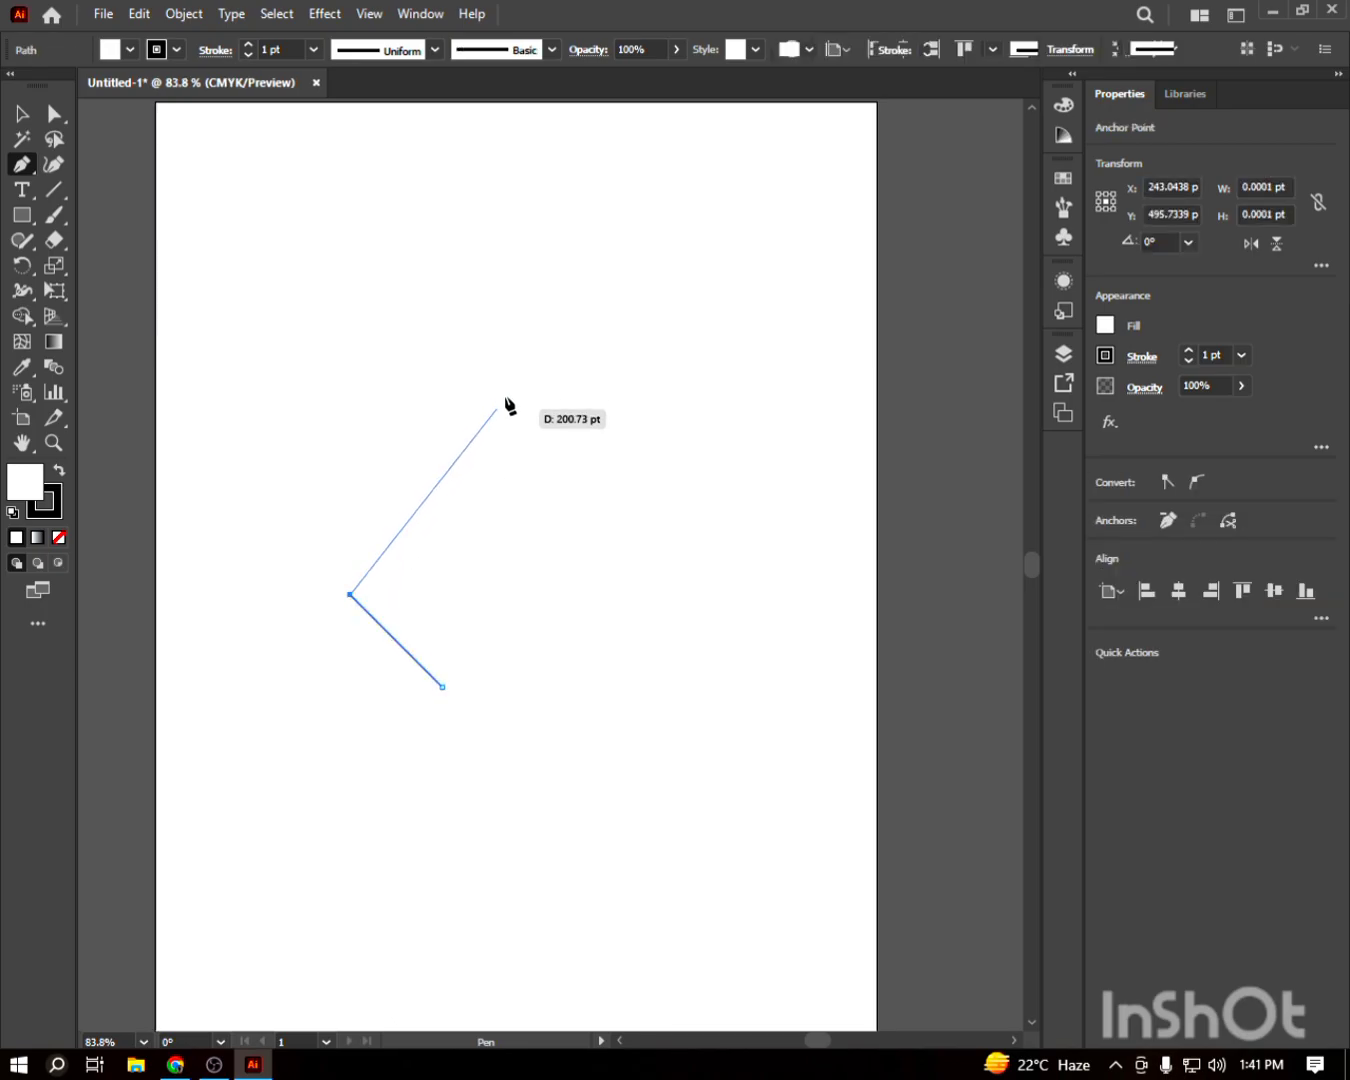
{"action": "left_click", "coordinate": [516, 347]}
{"action": "left_click", "coordinate": [516, 688]}
{"action": "left_click", "coordinate": [442, 687]}
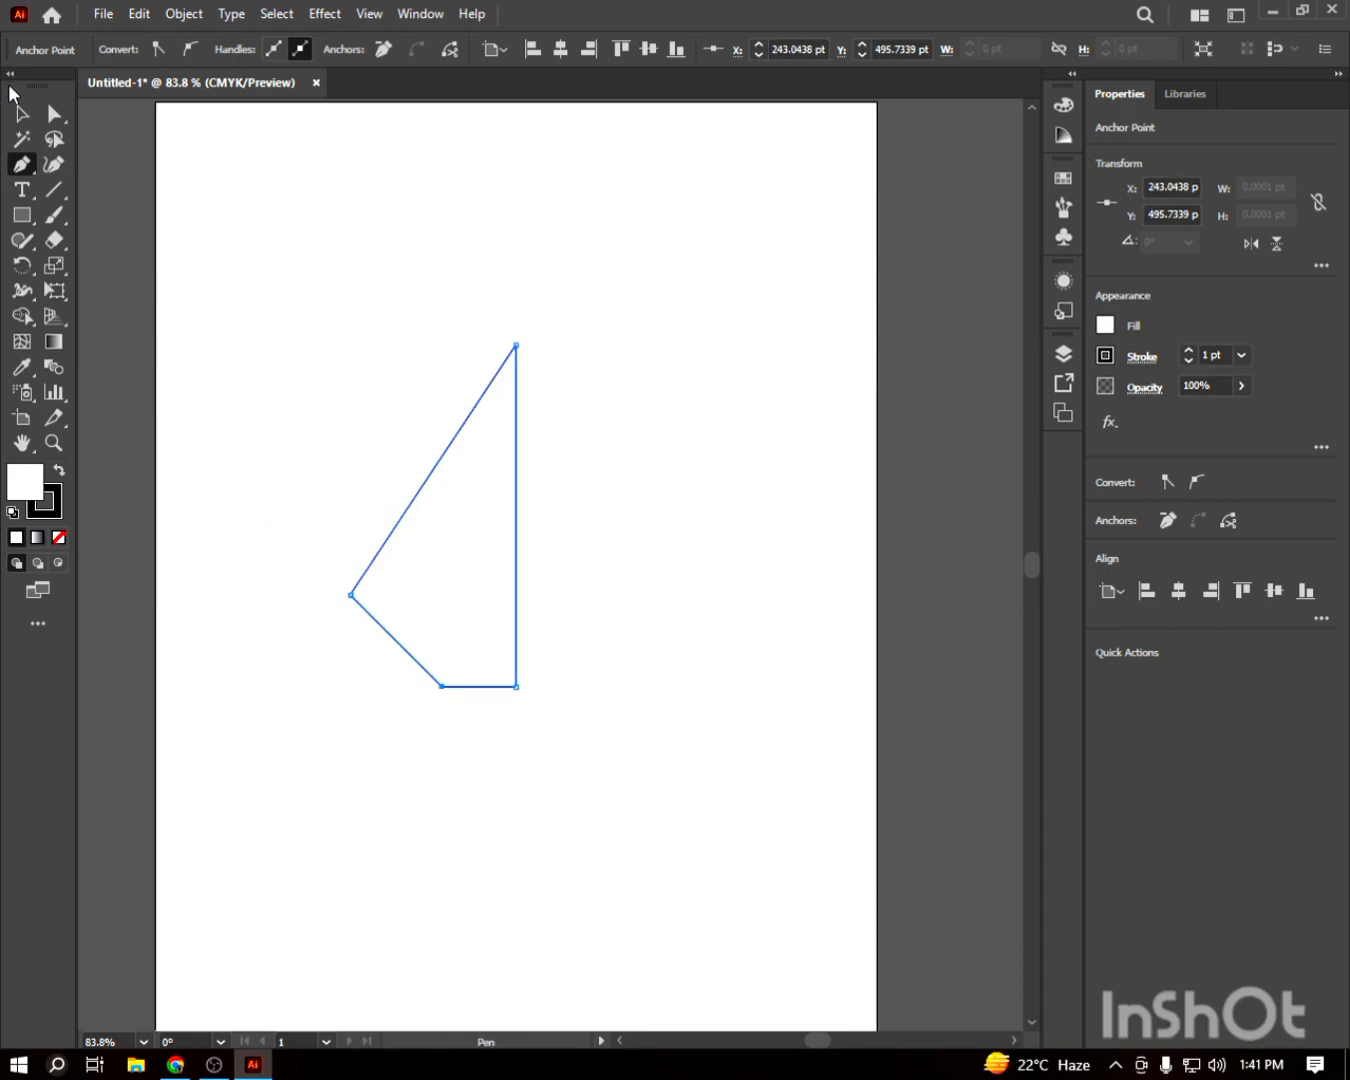
{"action": "left_click", "coordinate": [22, 113]}
{"action": "left_click", "coordinate": [121, 157]}
Step: Draw a horizontal line about 308 pt long centred on the half nib's outer corner, extending past its vertical edge
{"action": "left_click", "coordinate": [56, 192]}
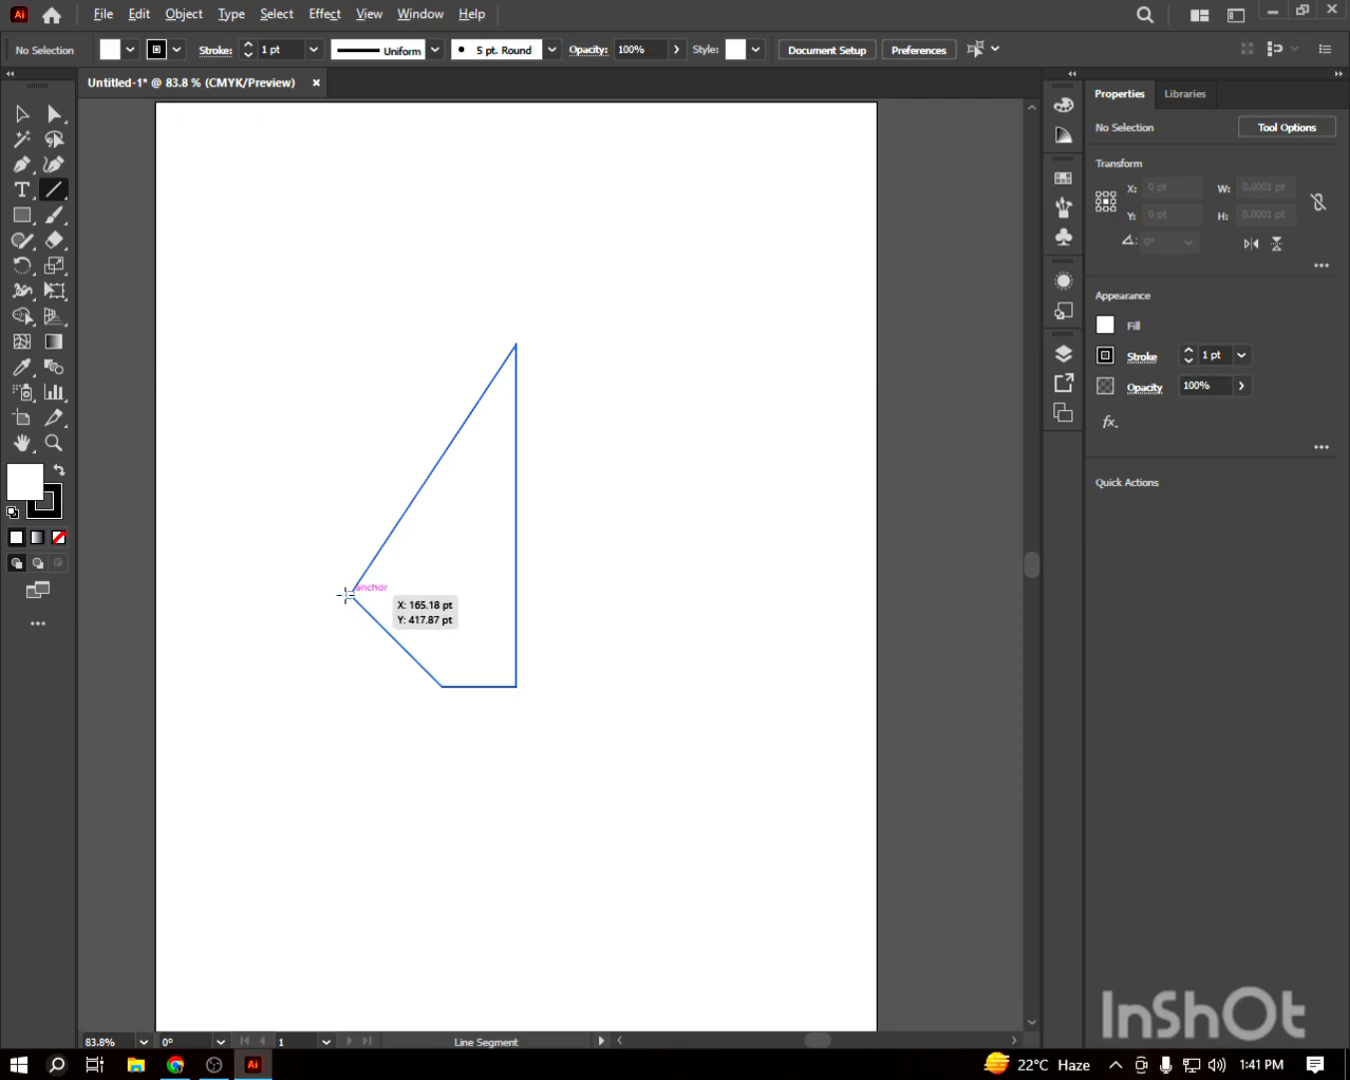
{"action": "left_click_drag", "start_coordinate": [350, 593], "coordinate": [531, 606]}
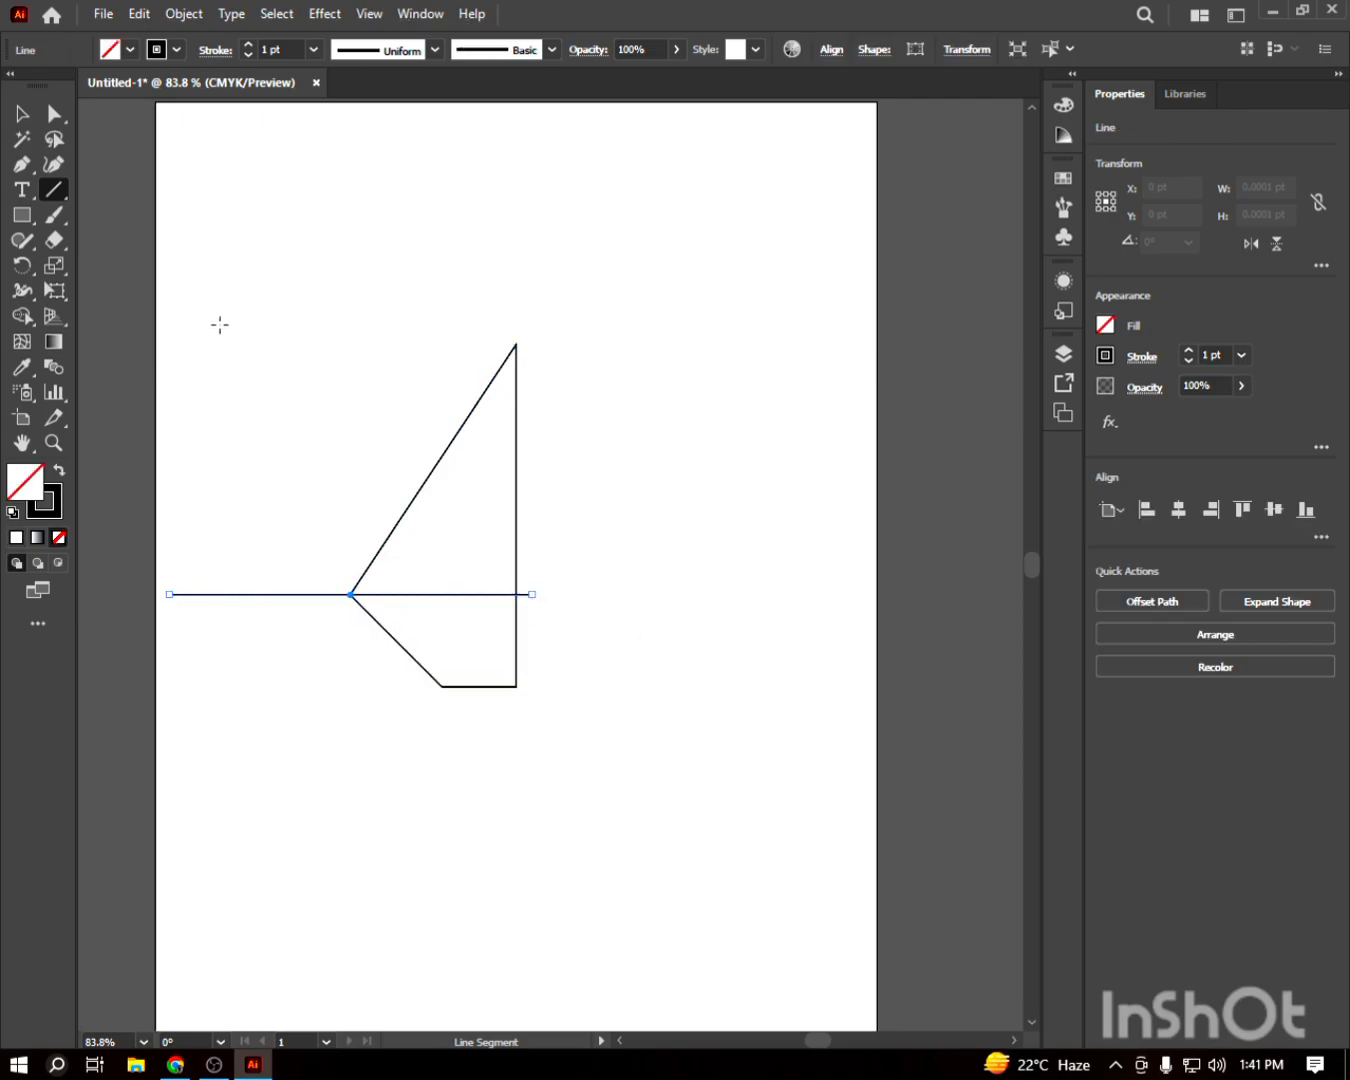
{"action": "left_click", "coordinate": [23, 114]}
{"action": "left_click", "coordinate": [114, 127]}
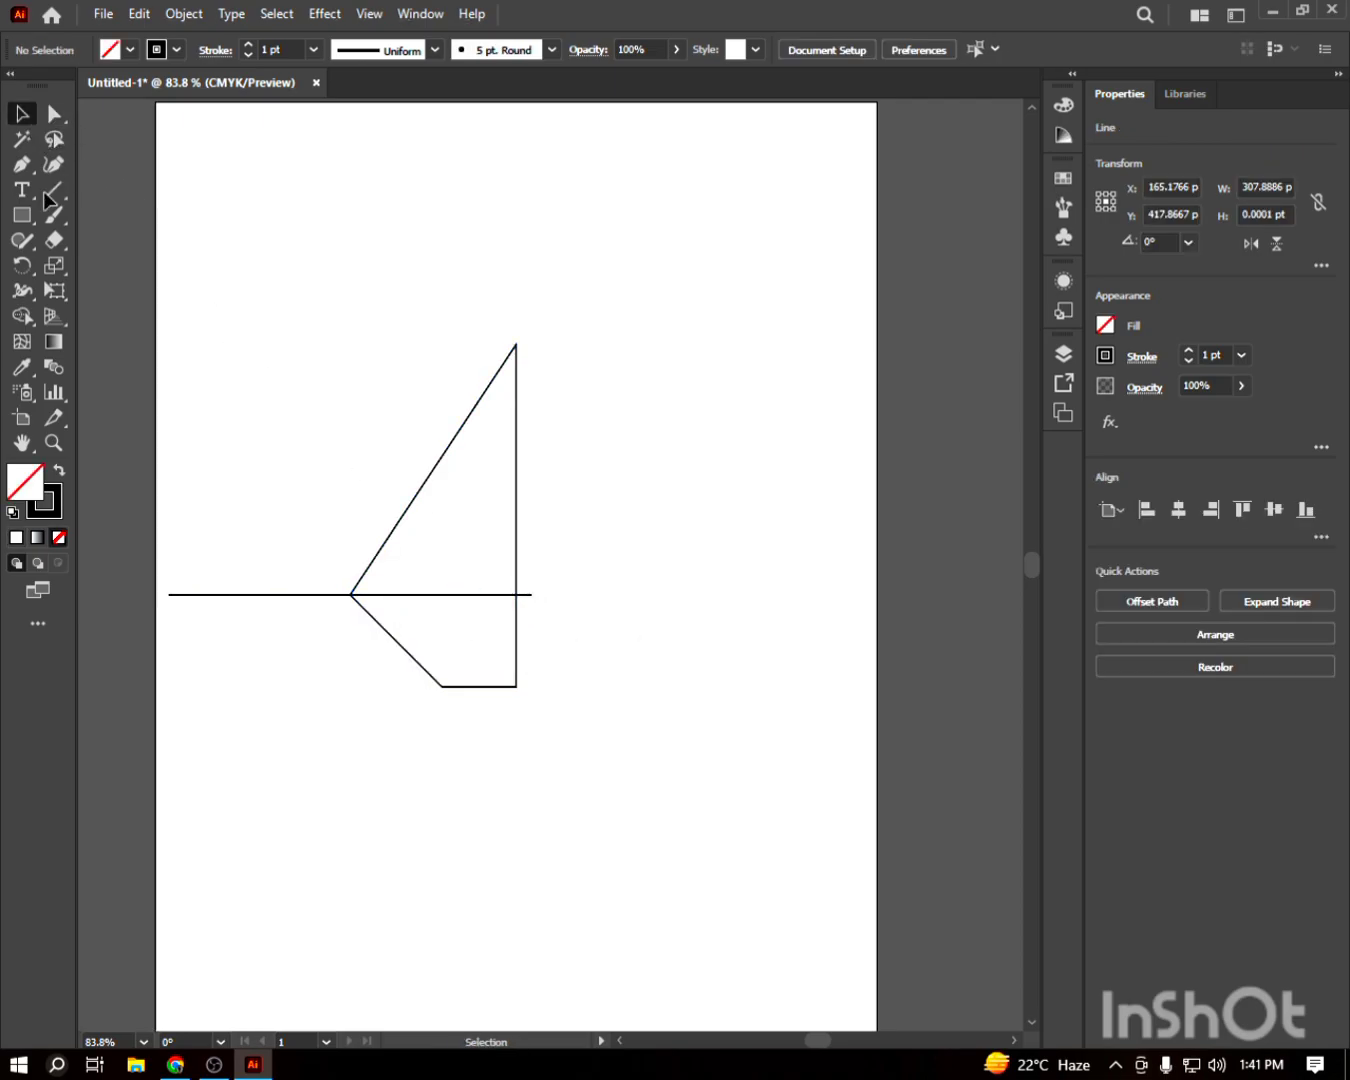
Step: Draw an ellipse about 15 by 24 pt centred on the nib's vertical edge, directly below the horizontal line
{"action": "left_click_drag", "start_coordinate": [21, 214], "coordinate": [133, 241]}
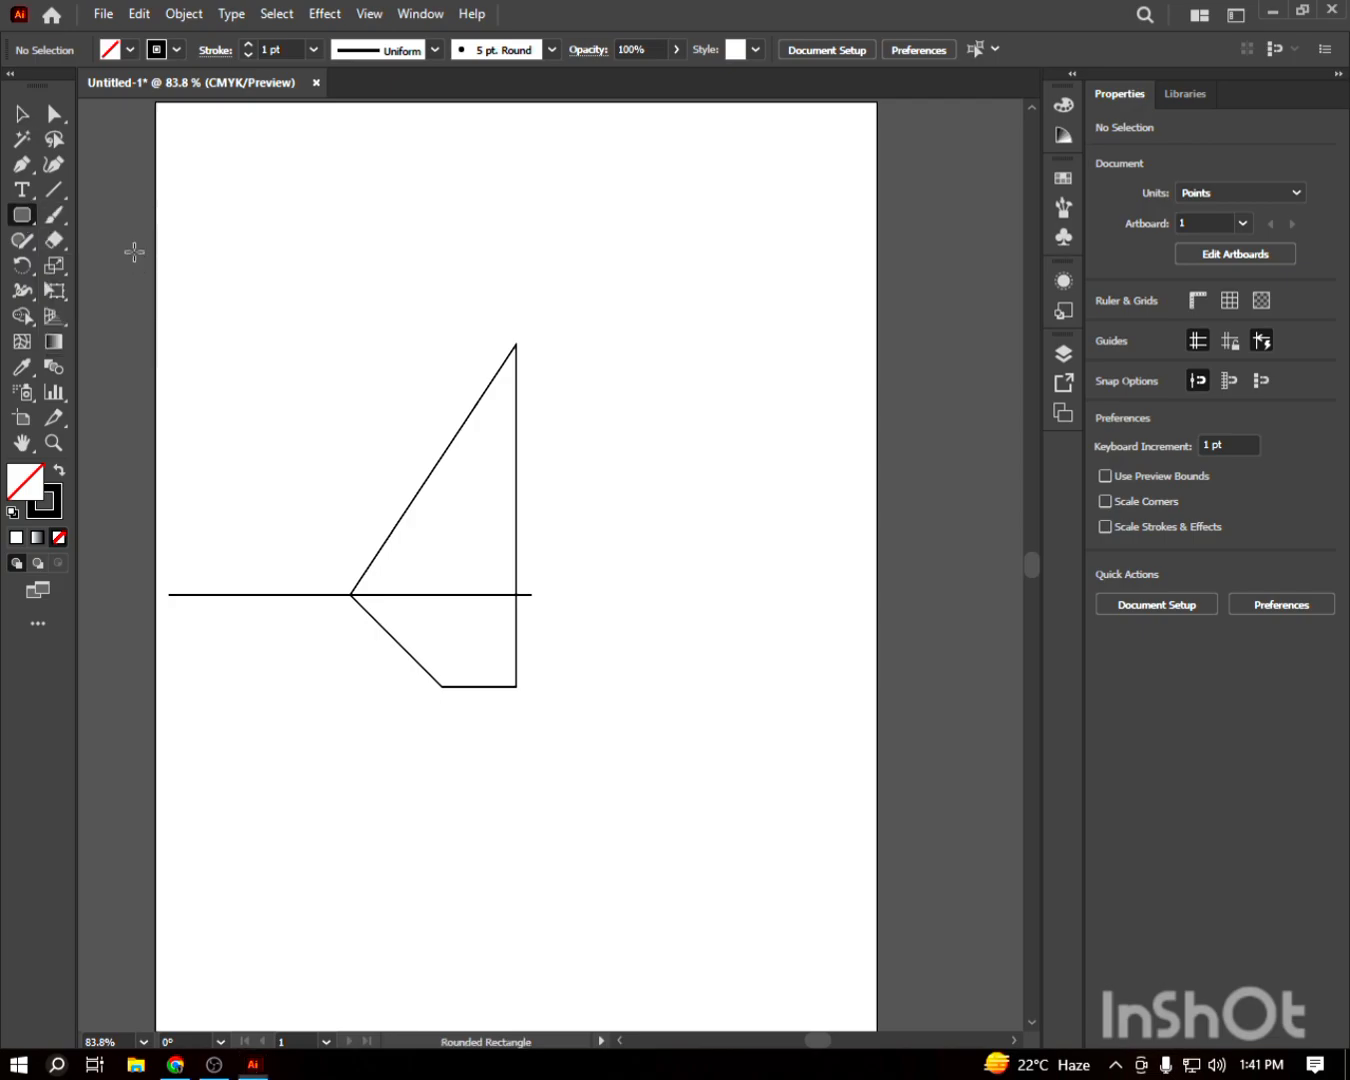
{"action": "left_click_drag", "start_coordinate": [33, 218], "coordinate": [115, 264]}
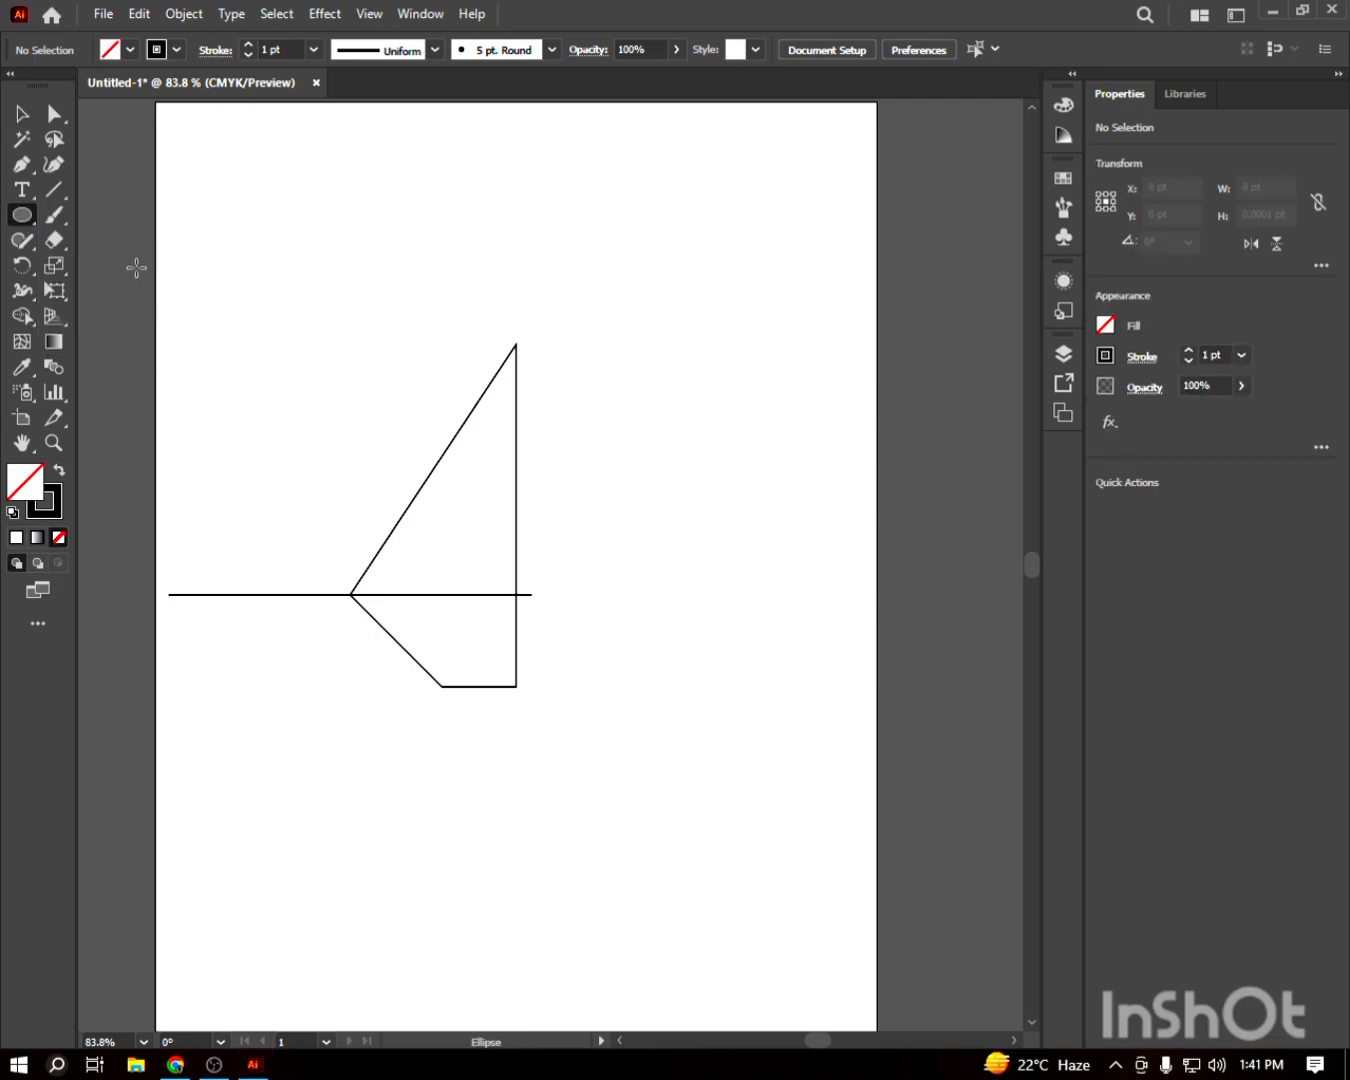
{"action": "left_click_drag", "start_coordinate": [506, 595], "coordinate": [609, 693]}
{"action": "key", "text": "ctrl+space"}
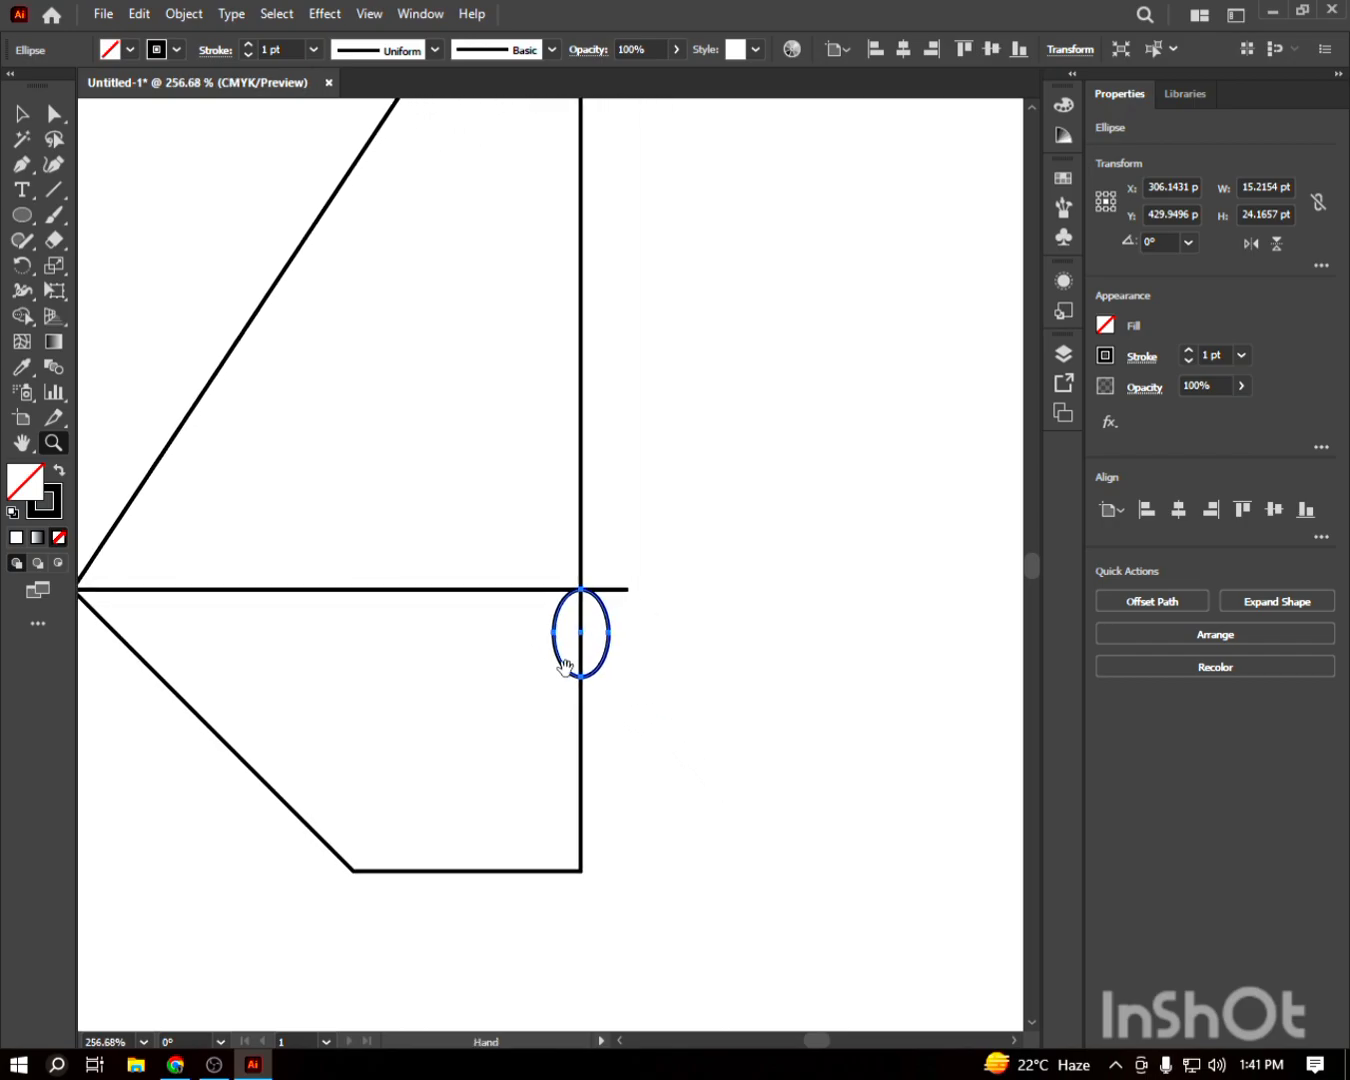
Step: Enlarge the ellipse slightly, keeping it centred on the vertical edge and touching the horizontal line
{"action": "left_click", "coordinate": [11, 109]}
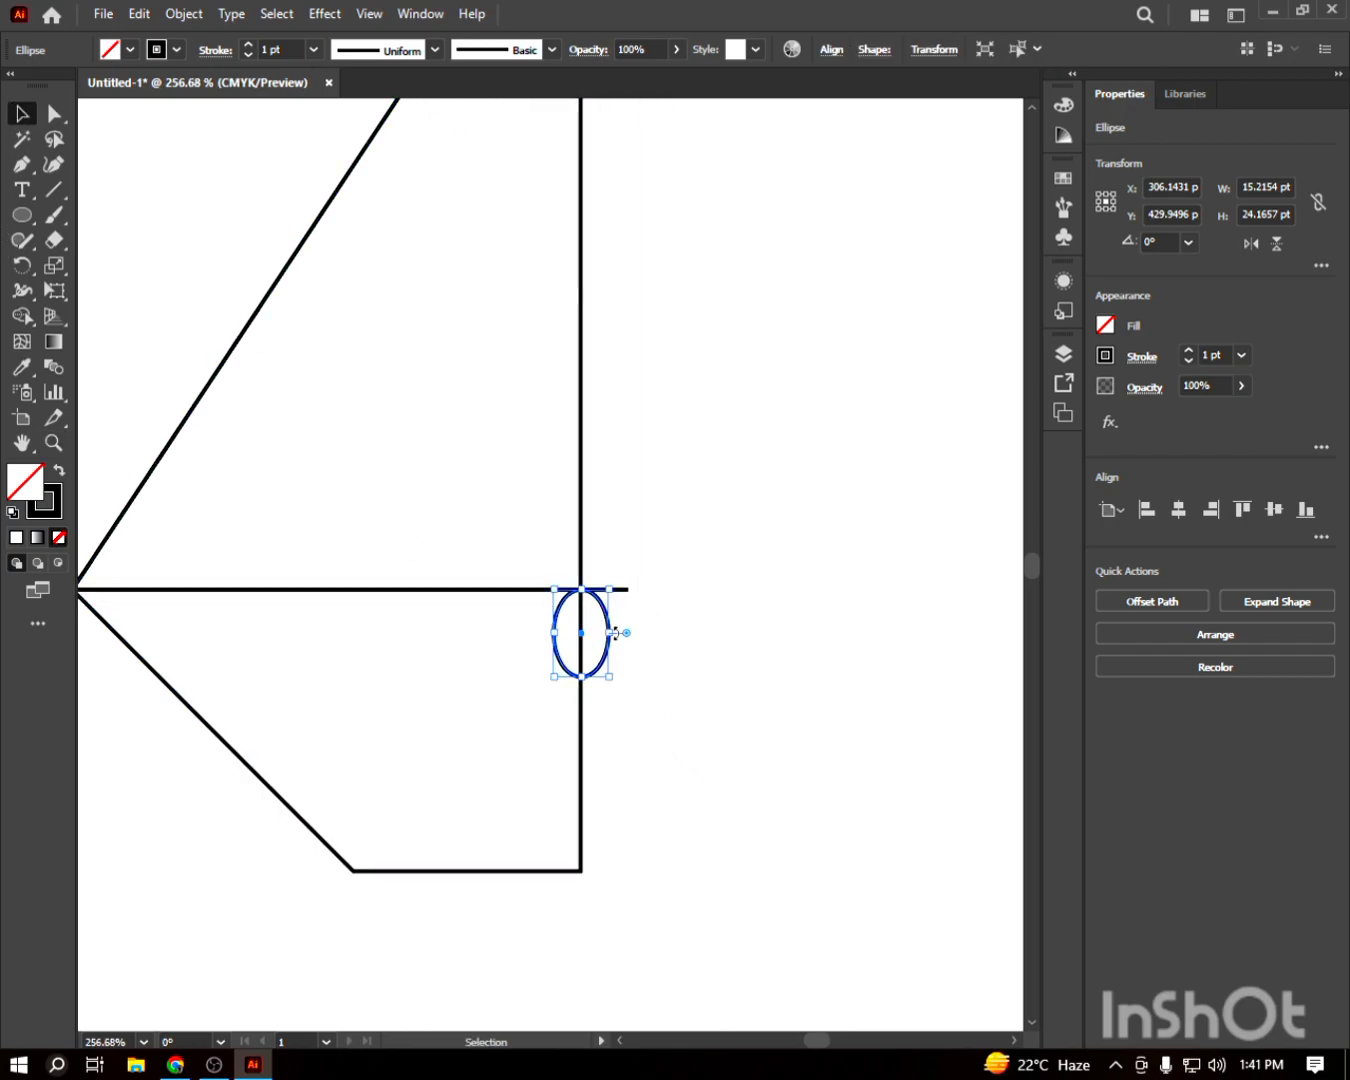
{"action": "left_click_drag", "start_coordinate": [608, 634], "coordinate": [581, 648]}
{"action": "left_click", "coordinate": [696, 637]}
{"action": "left_click", "coordinate": [607, 674]}
{"action": "left_click", "coordinate": [126, 212]}
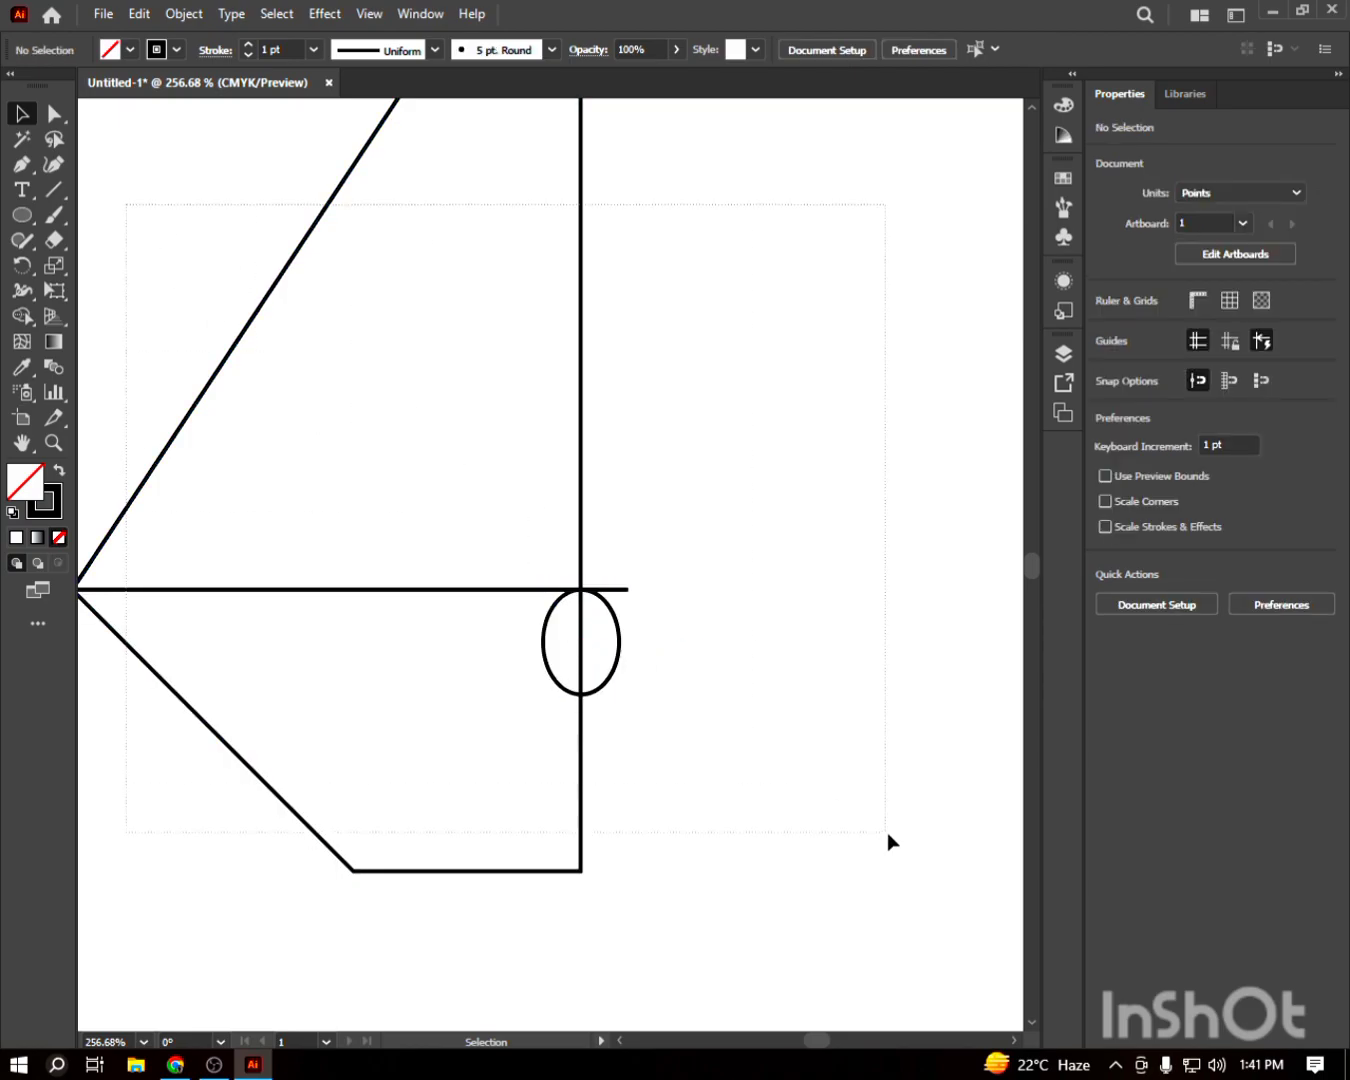
Step: Merge the half nib's areas with Shape Builder, cutting out the ellipse as a notch and removing the line's overhanging ends
{"action": "key", "text": "ctrl+a"}
{"action": "key", "text": "shift+m"}
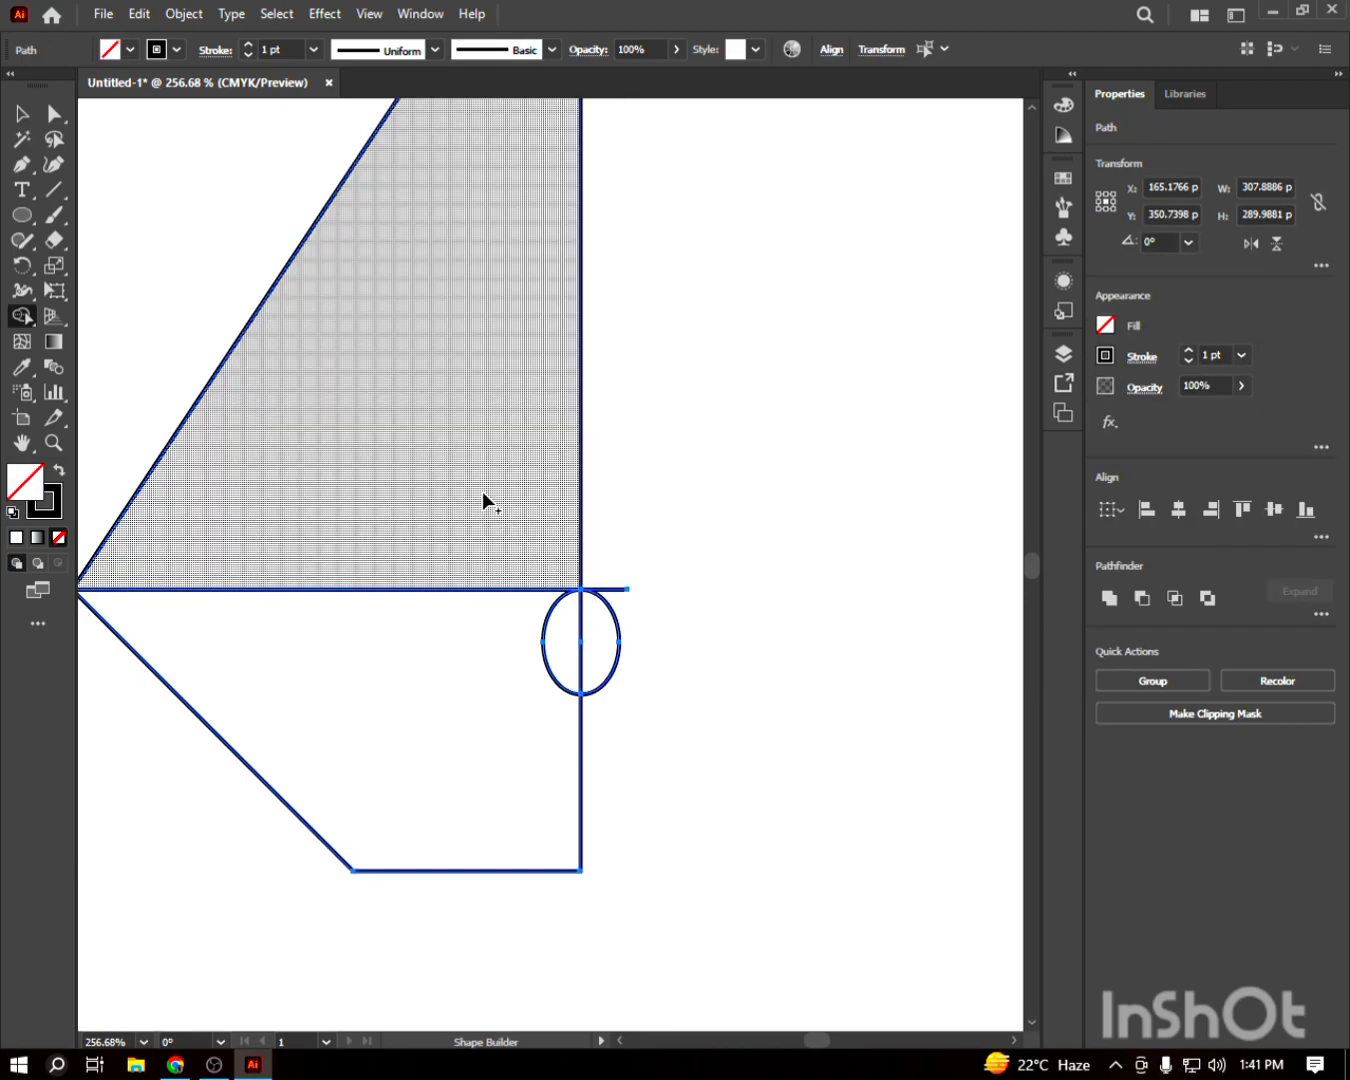
{"action": "mouse_move", "coordinate": [475, 512]}
{"action": "left_mouse_down"}
{"action": "mouse_move", "coordinate": [445, 721]}
{"action": "mouse_move", "coordinate": [509, 752]}
{"action": "left_mouse_up"}
{"action": "left_click", "coordinate": [606, 636], "text": "alt"}
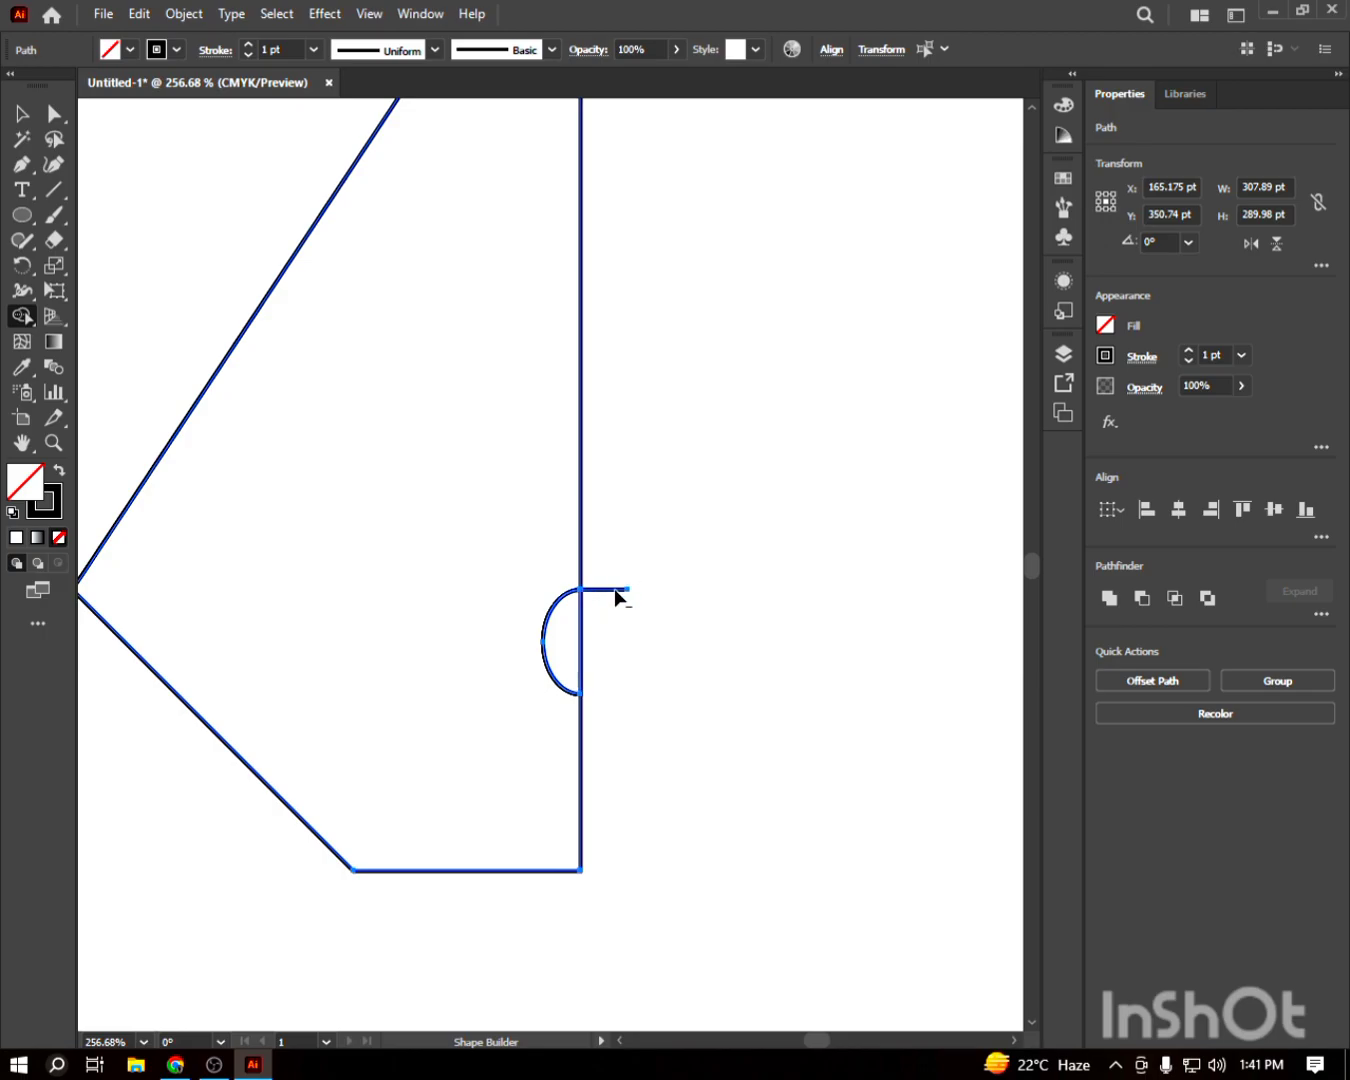
{"action": "left_click", "coordinate": [581, 627], "text": "alt"}
{"action": "left_click_drag", "start_coordinate": [181, 570], "coordinate": [313, 570]}
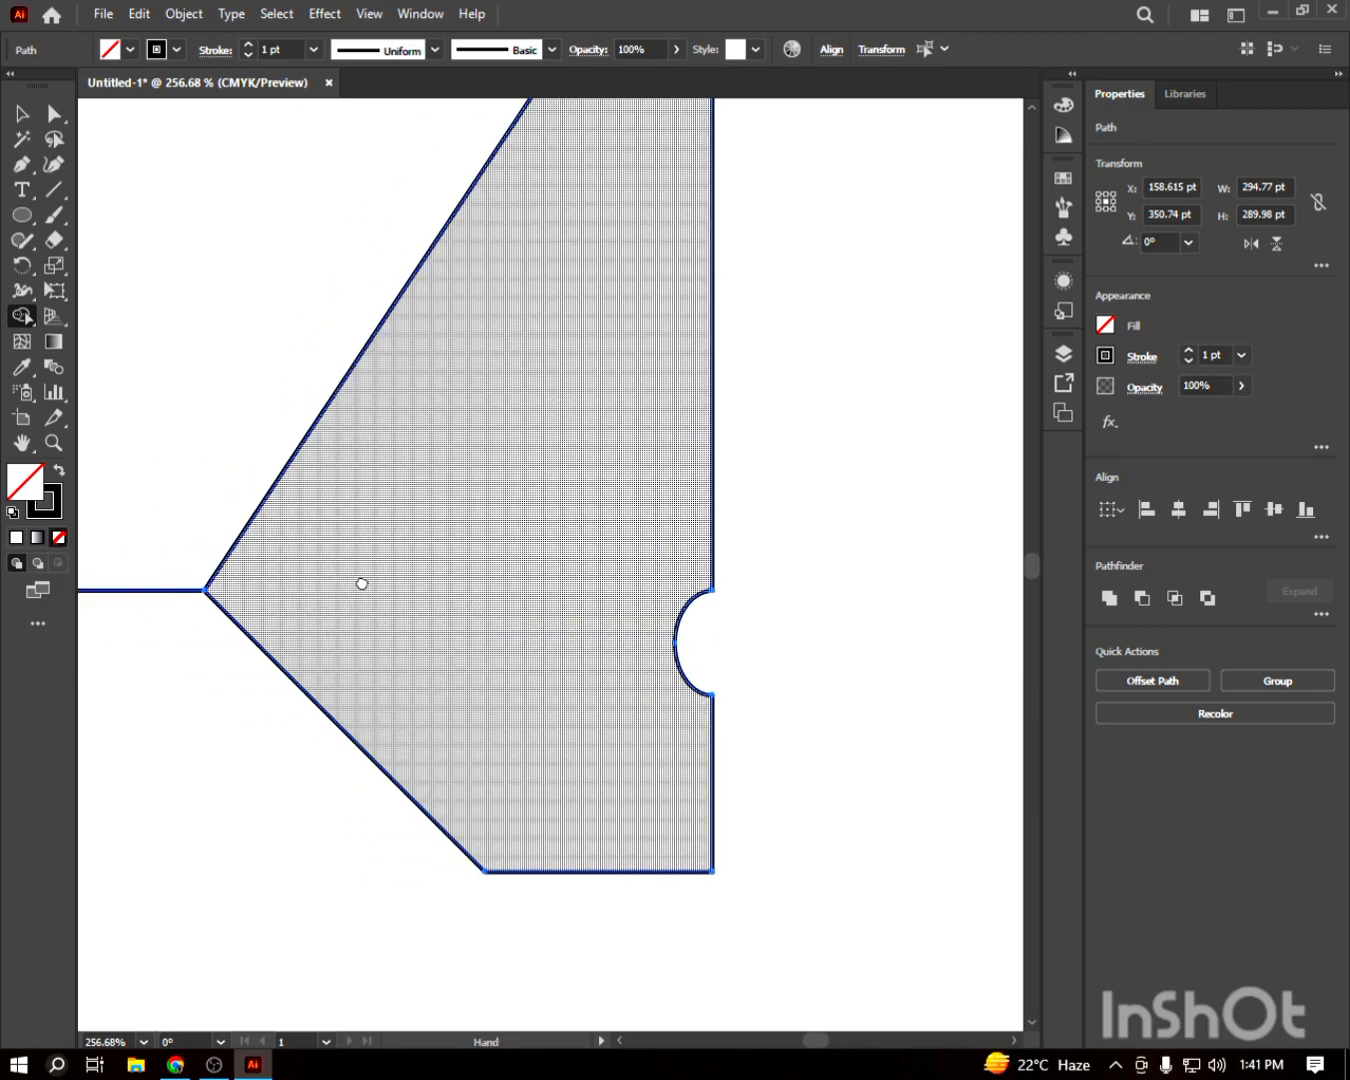
{"action": "left_click", "coordinate": [186, 590], "text": "alt"}
{"action": "left_click", "coordinate": [20, 113]}
{"action": "left_click", "coordinate": [168, 142]}
Step: Shift the two anchor points of the vertical edge below the notch 3 pt outward to the right
{"action": "left_click", "coordinate": [54, 114]}
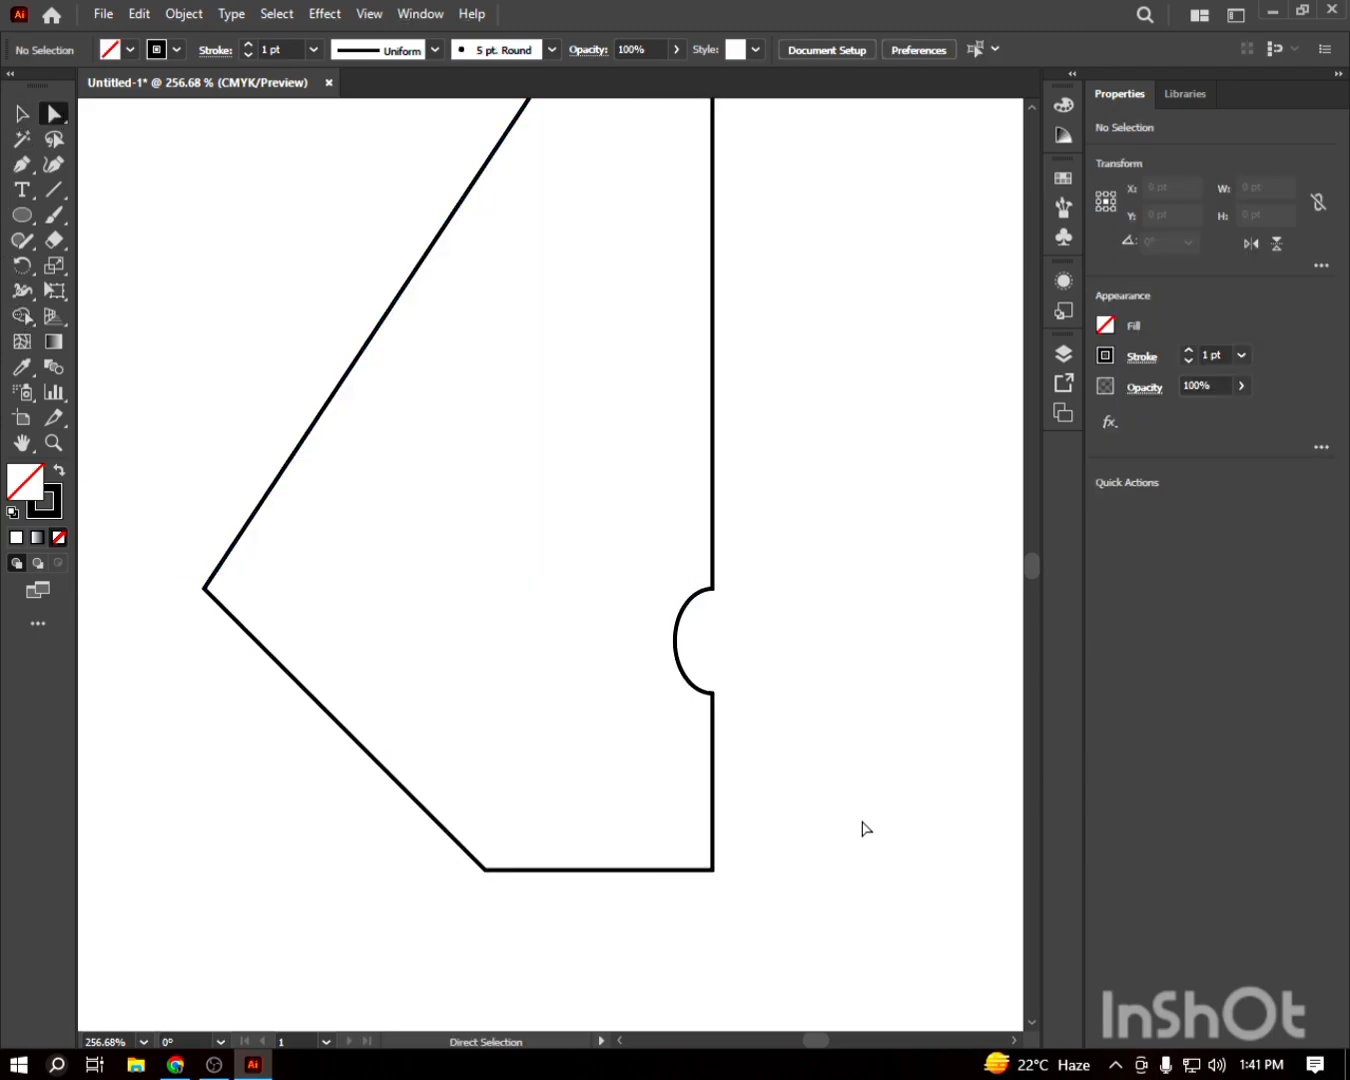
{"action": "left_click_drag", "start_coordinate": [745, 916], "coordinate": [746, 917]}
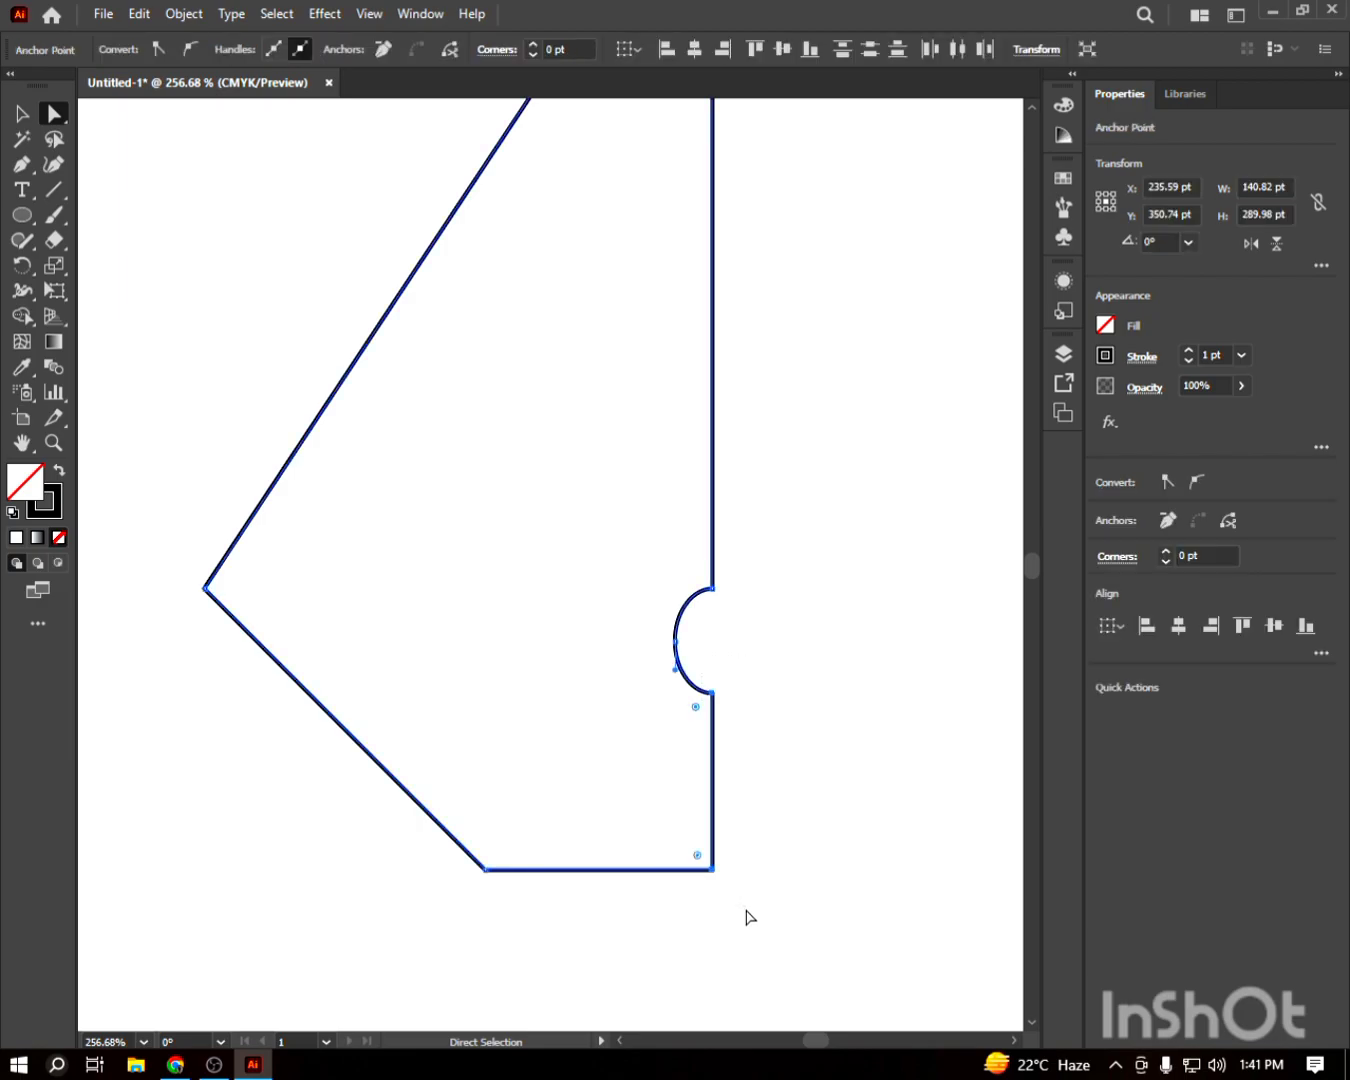
{"action": "key", "text": "Right"}
{"action": "key", "text": "Right"}
{"action": "key", "text": "Right"}
{"action": "key", "text": "Right"}
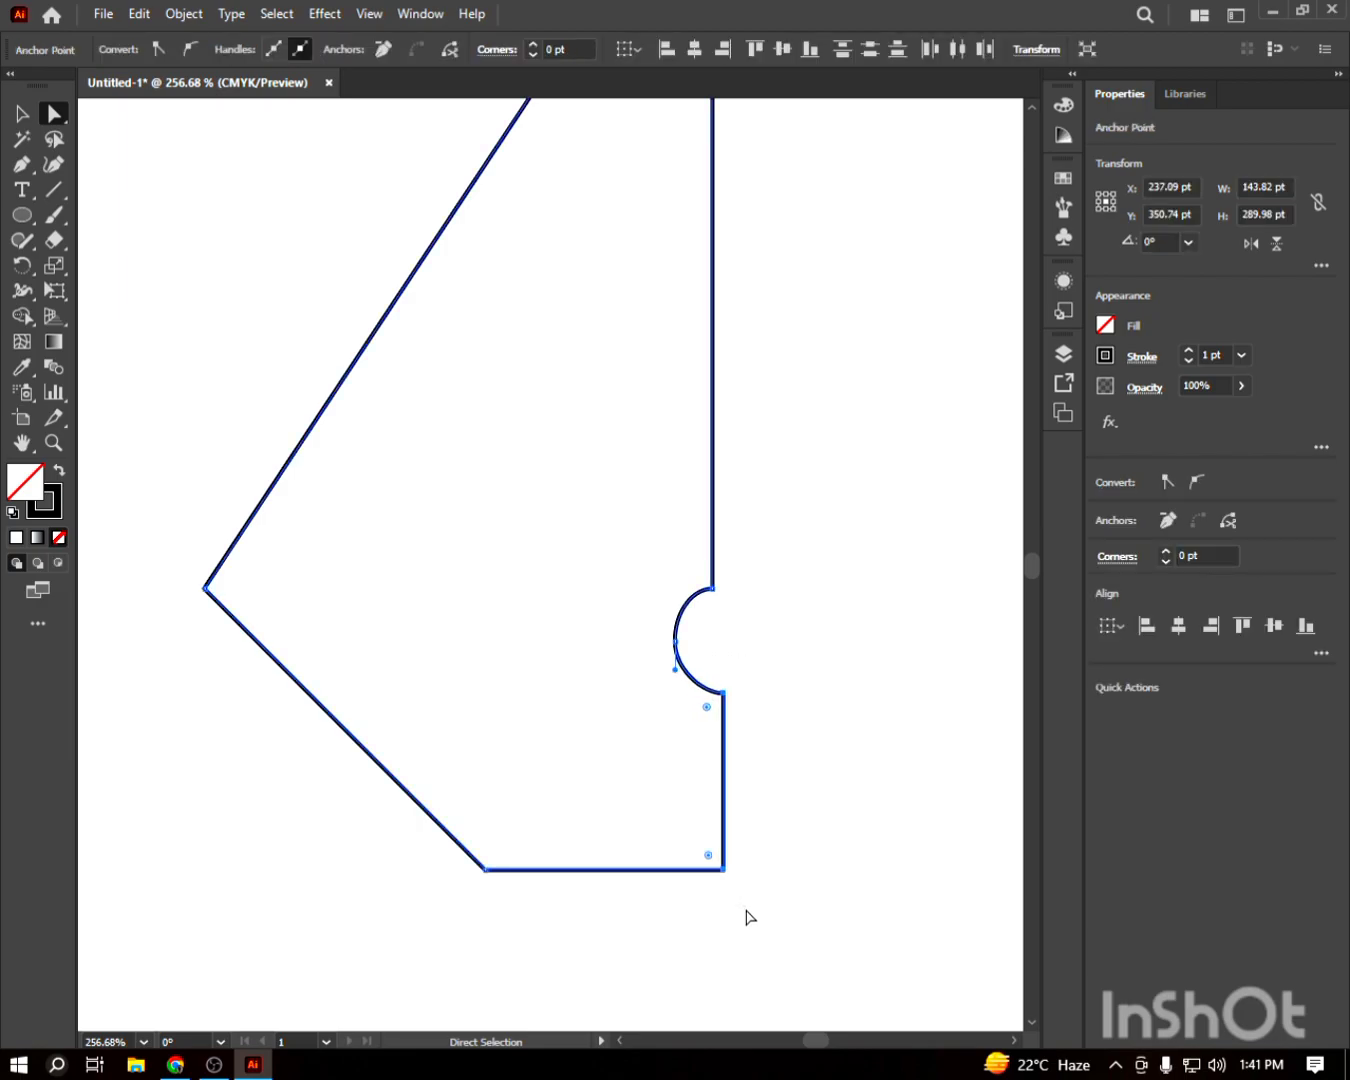
{"action": "key", "text": "Right"}
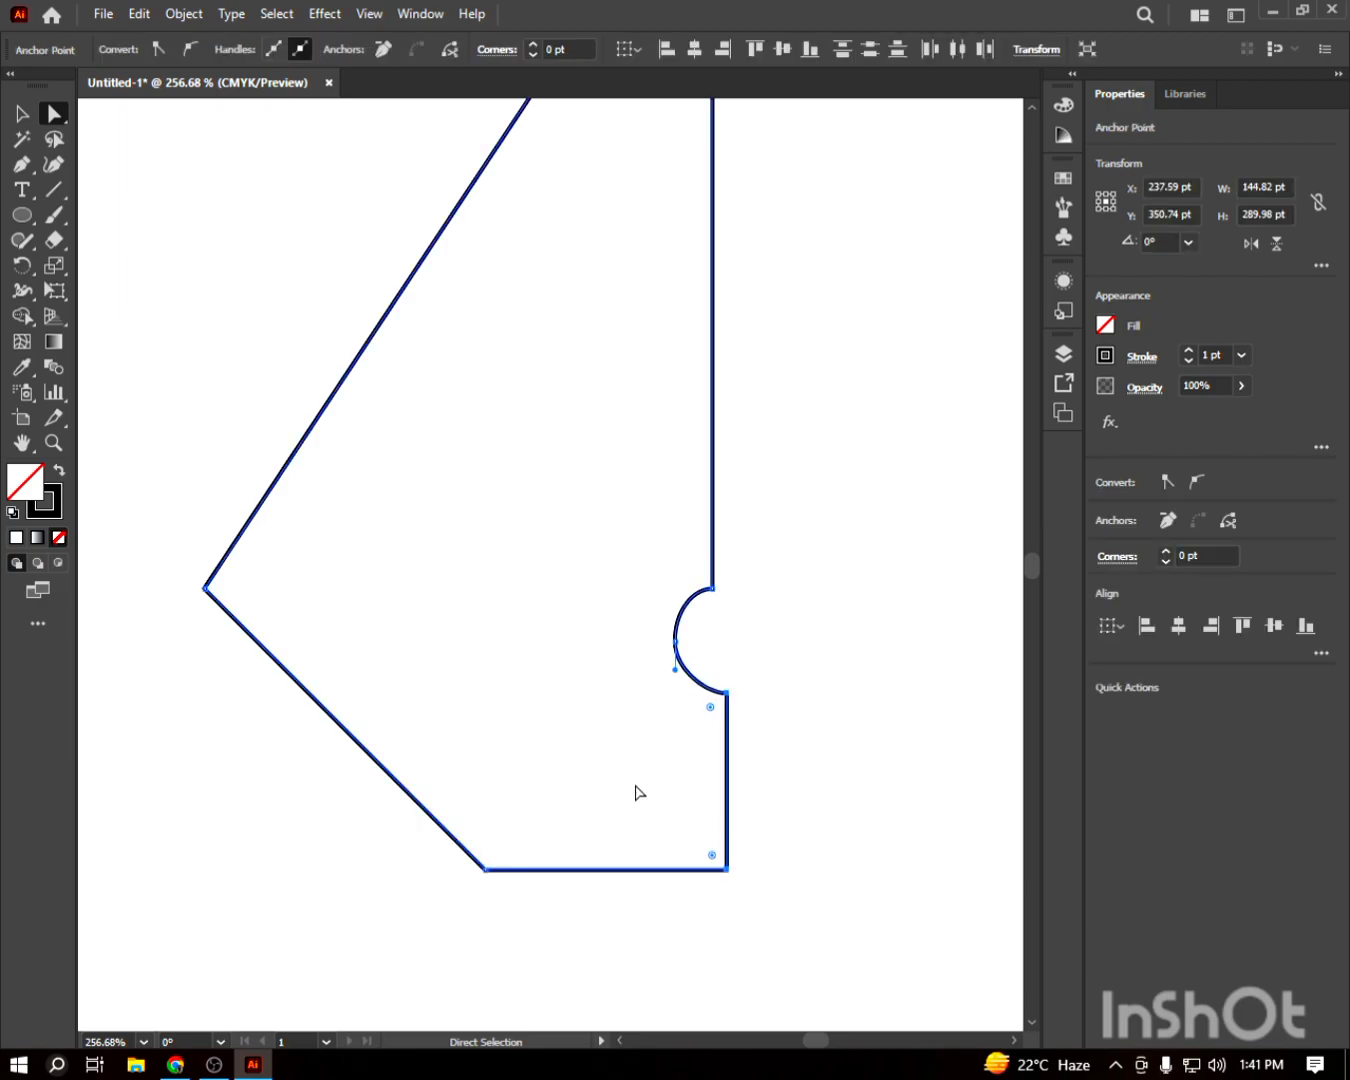
{"action": "key", "text": "Left"}
{"action": "left_click", "coordinate": [21, 113]}
{"action": "left_click", "coordinate": [207, 207]}
Step: Reflect a copy of the half nib horizontally and place it beside the original so their lower inner edges meet
{"action": "key", "text": "ctrl+minus"}
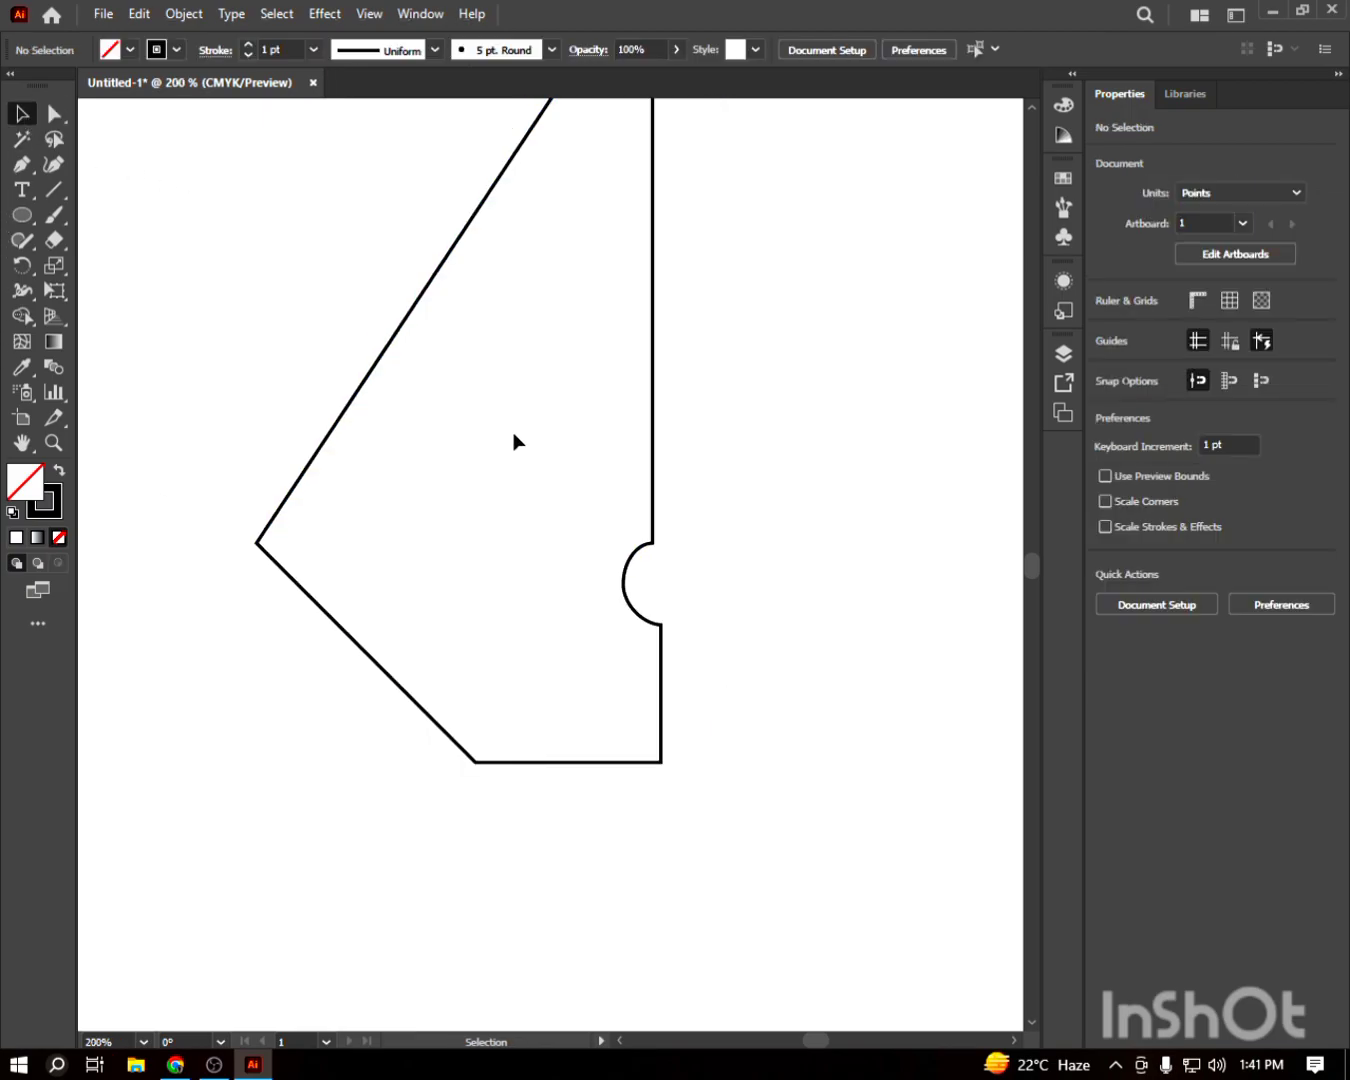
{"action": "left_click_drag", "start_coordinate": [497, 431], "coordinate": [457, 481]}
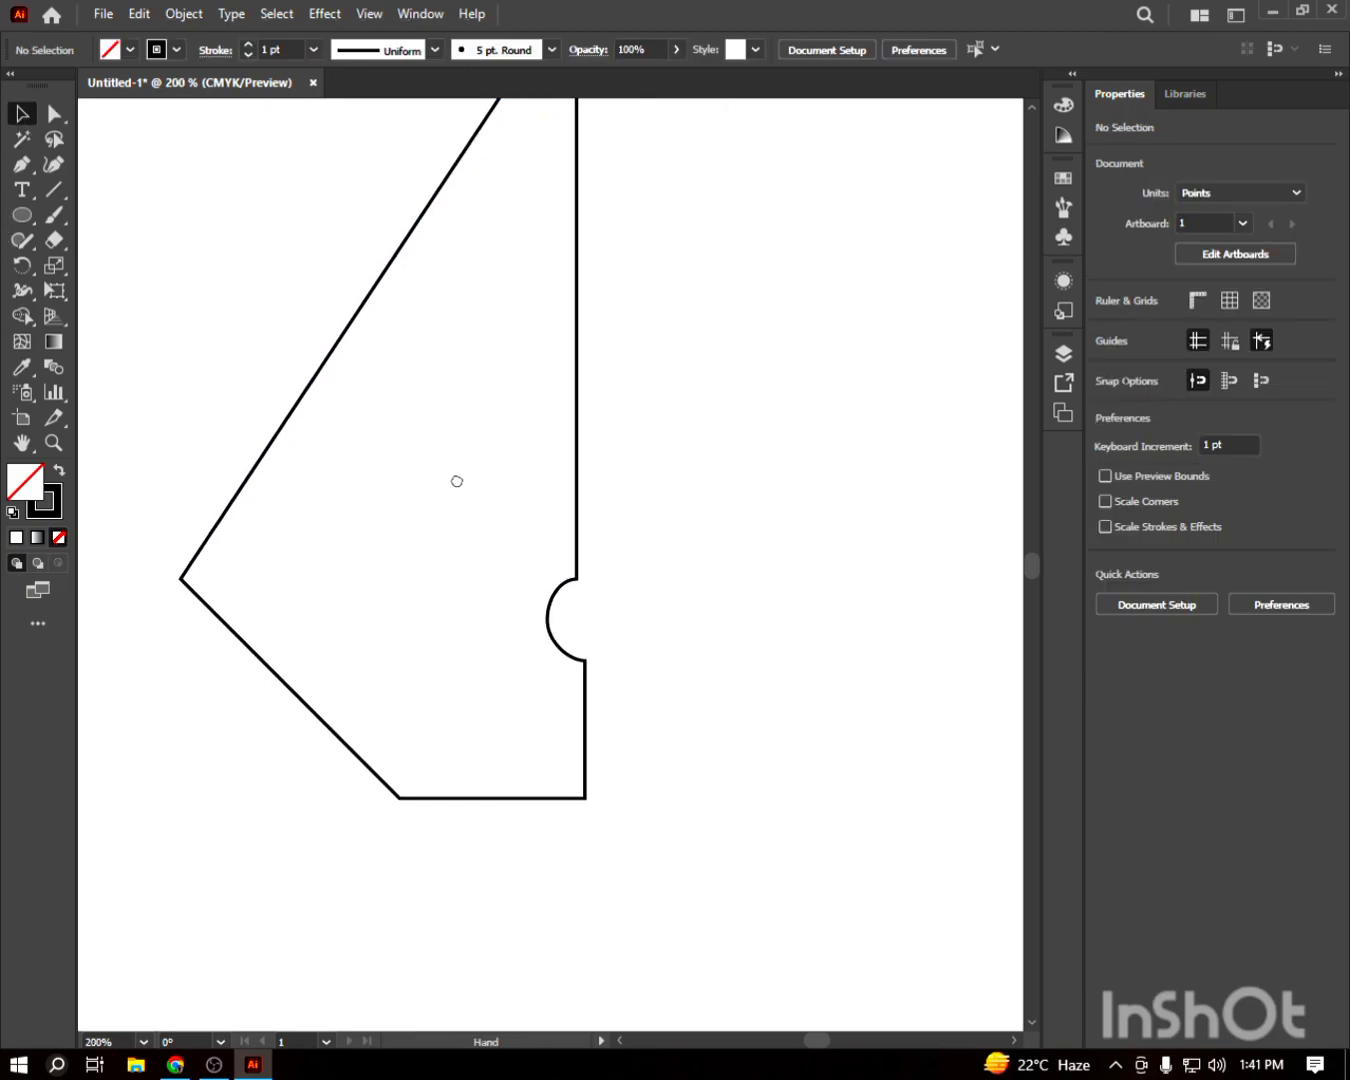
{"action": "left_click", "coordinate": [567, 458]}
{"action": "right_click", "coordinate": [567, 455]}
{"action": "mouse_move", "coordinate": [687, 825]}
{"action": "left_click", "coordinate": [912, 887]}
{"action": "left_click", "coordinate": [568, 667]}
{"action": "left_click_drag", "start_coordinate": [525, 645], "coordinate": [928, 634]}
{"action": "scroll", "coordinate": [725, 885], "scroll_direction": "down", "scroll_amount": 1}
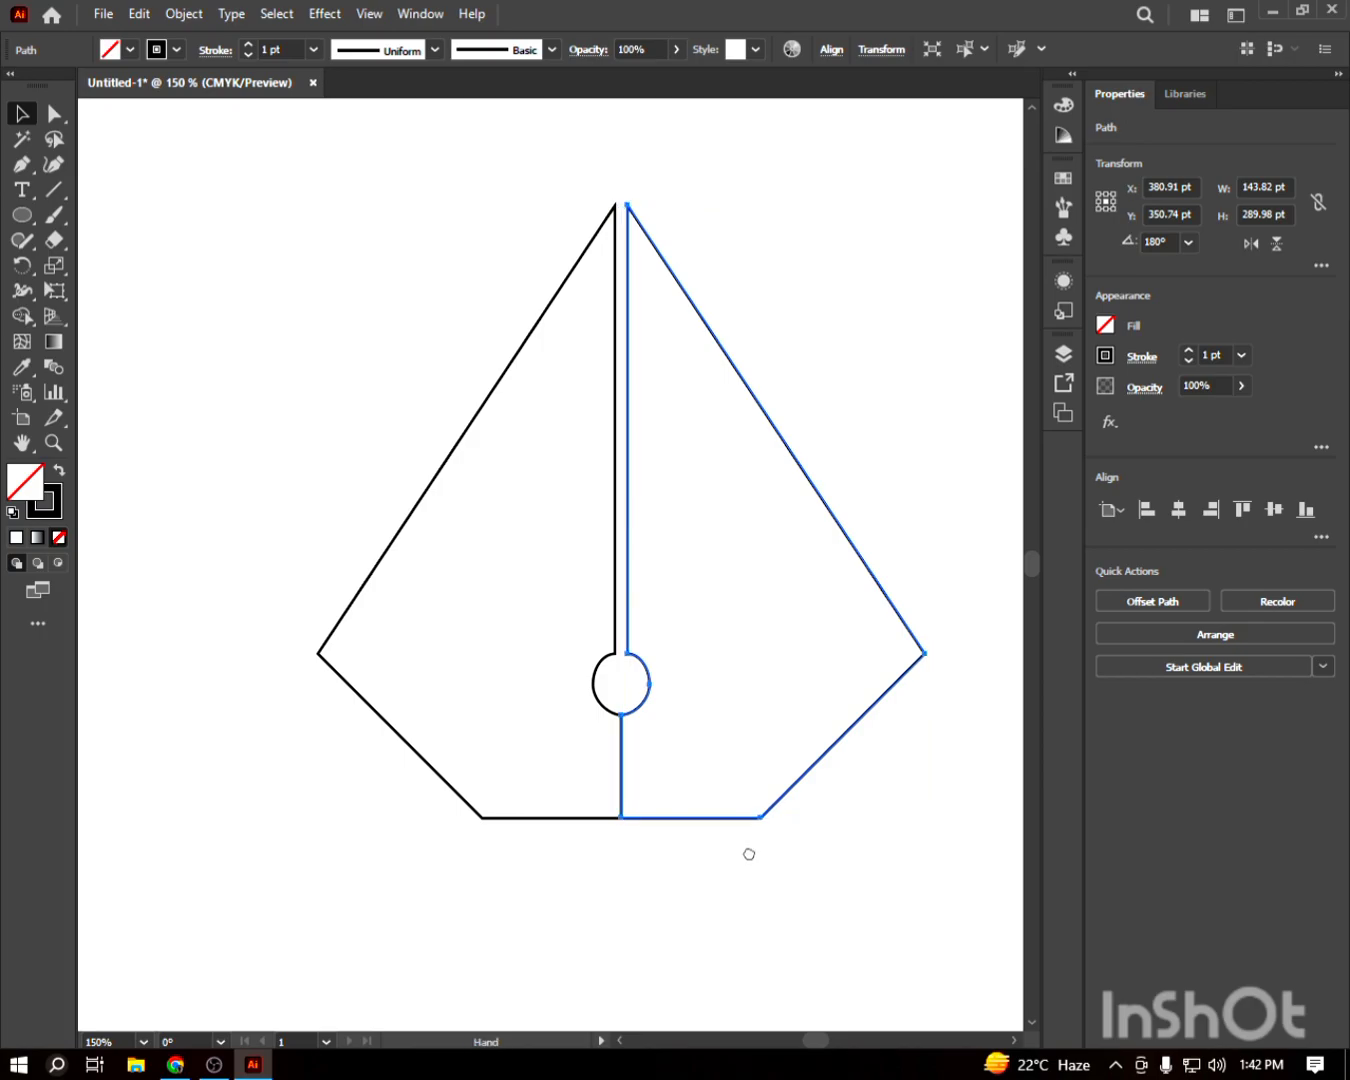
{"action": "left_click_drag", "start_coordinate": [747, 858], "coordinate": [669, 859]}
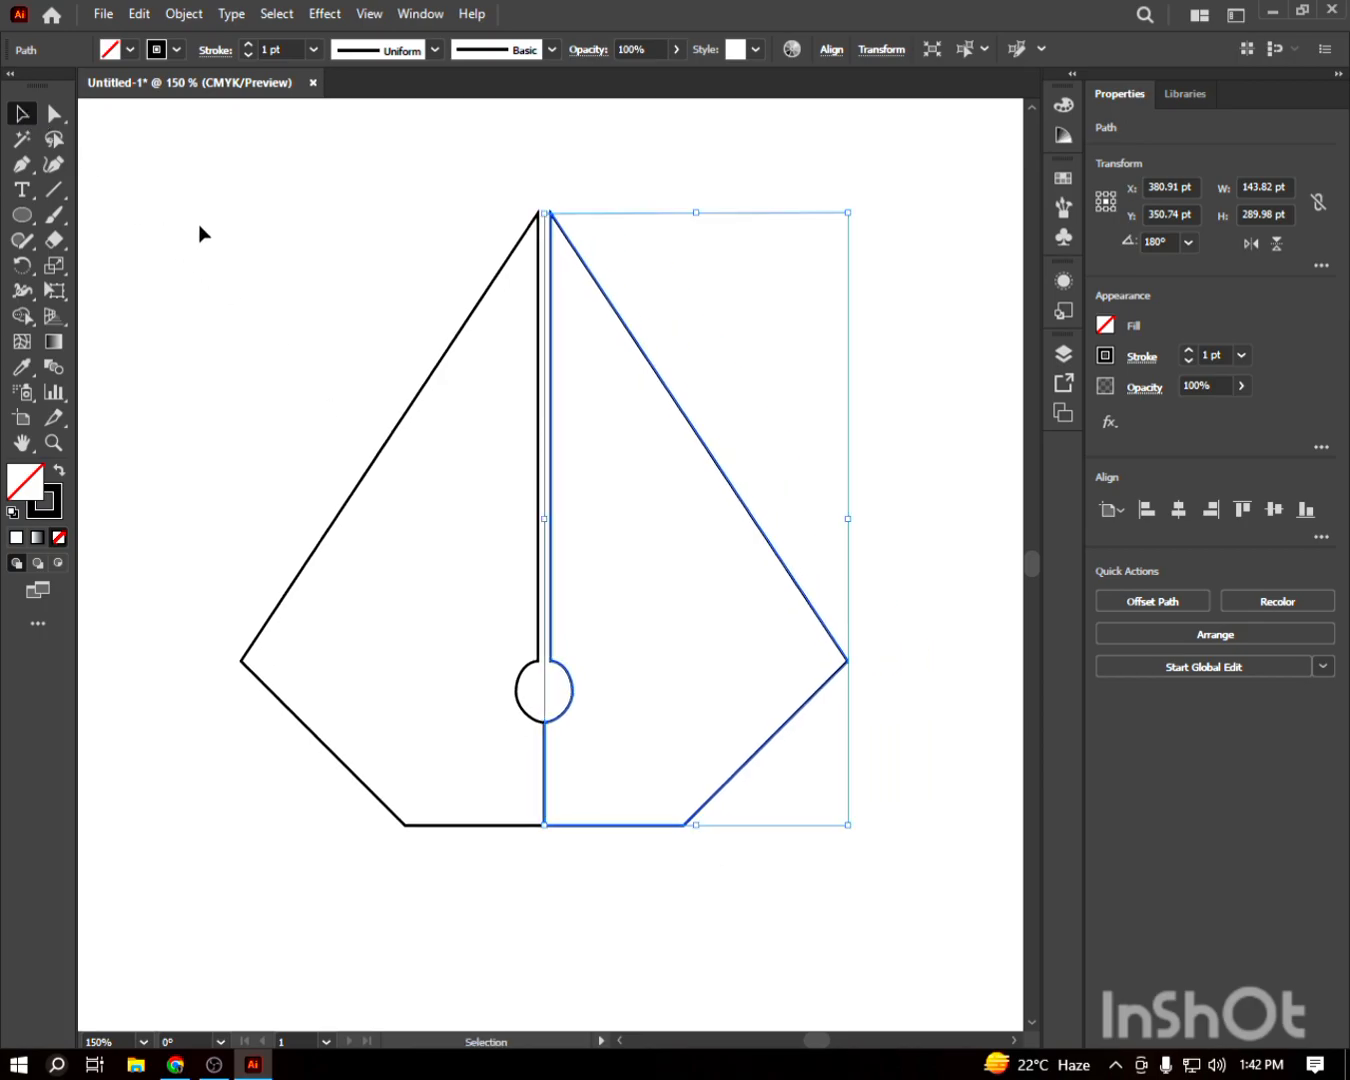
Step: Merge the two nib halves into one shape with Shape Builder, removing the dividing line below the round hole
{"action": "left_click", "coordinate": [570, 612]}
{"action": "key", "text": "ctrl+a"}
{"action": "key", "text": "shift+m"}
{"action": "mouse_move", "coordinate": [549, 792]}
{"action": "left_mouse_down"}
{"action": "mouse_move", "coordinate": [536, 781]}
{"action": "mouse_move", "coordinate": [589, 778]}
{"action": "left_mouse_up"}
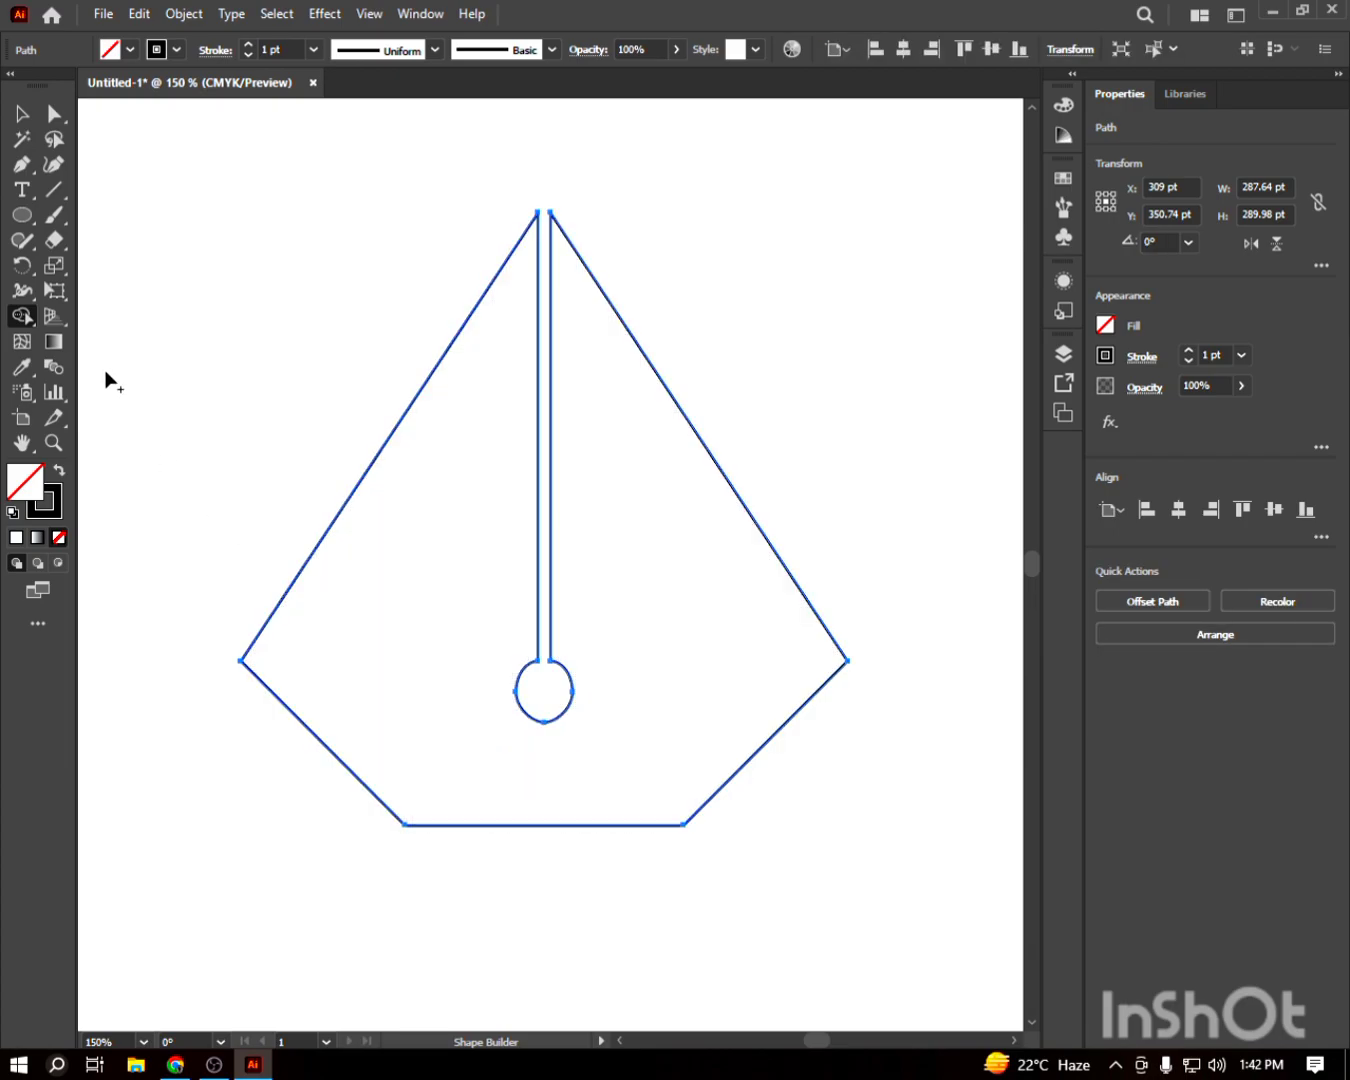
{"action": "left_click", "coordinate": [23, 113]}
{"action": "left_click", "coordinate": [256, 206]}
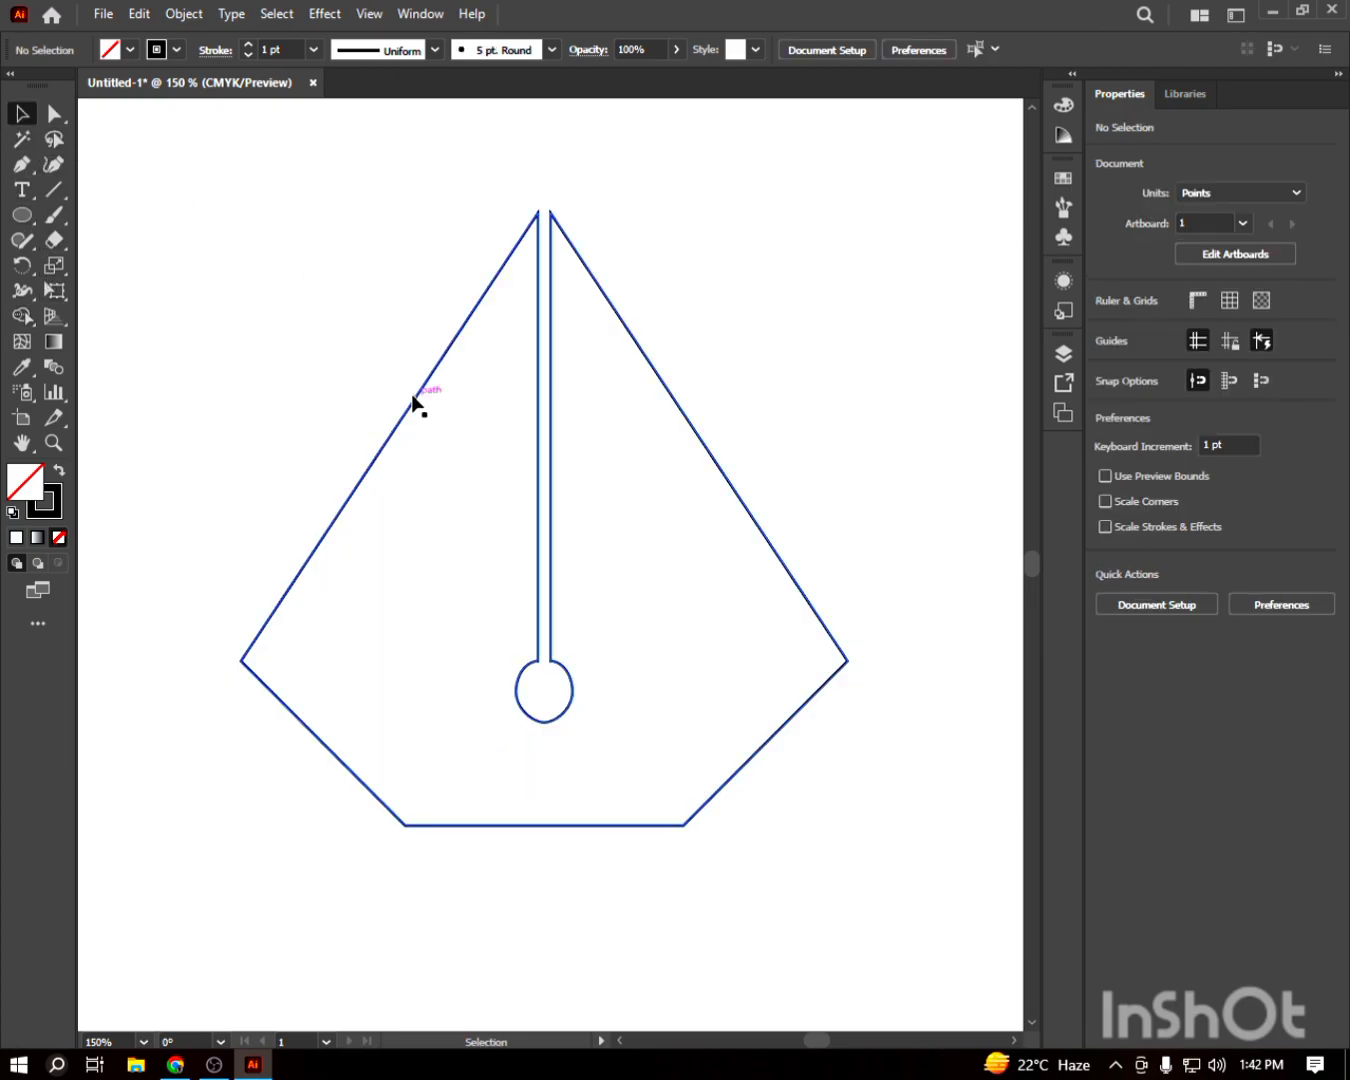
Step: Draw a rectangle about 178 by 19 pt under the nib and place a duplicate just below it
{"action": "scroll", "coordinate": [427, 439], "scroll_direction": "down", "scroll_amount": 1}
{"action": "left_click_drag", "start_coordinate": [506, 563], "coordinate": [446, 453]}
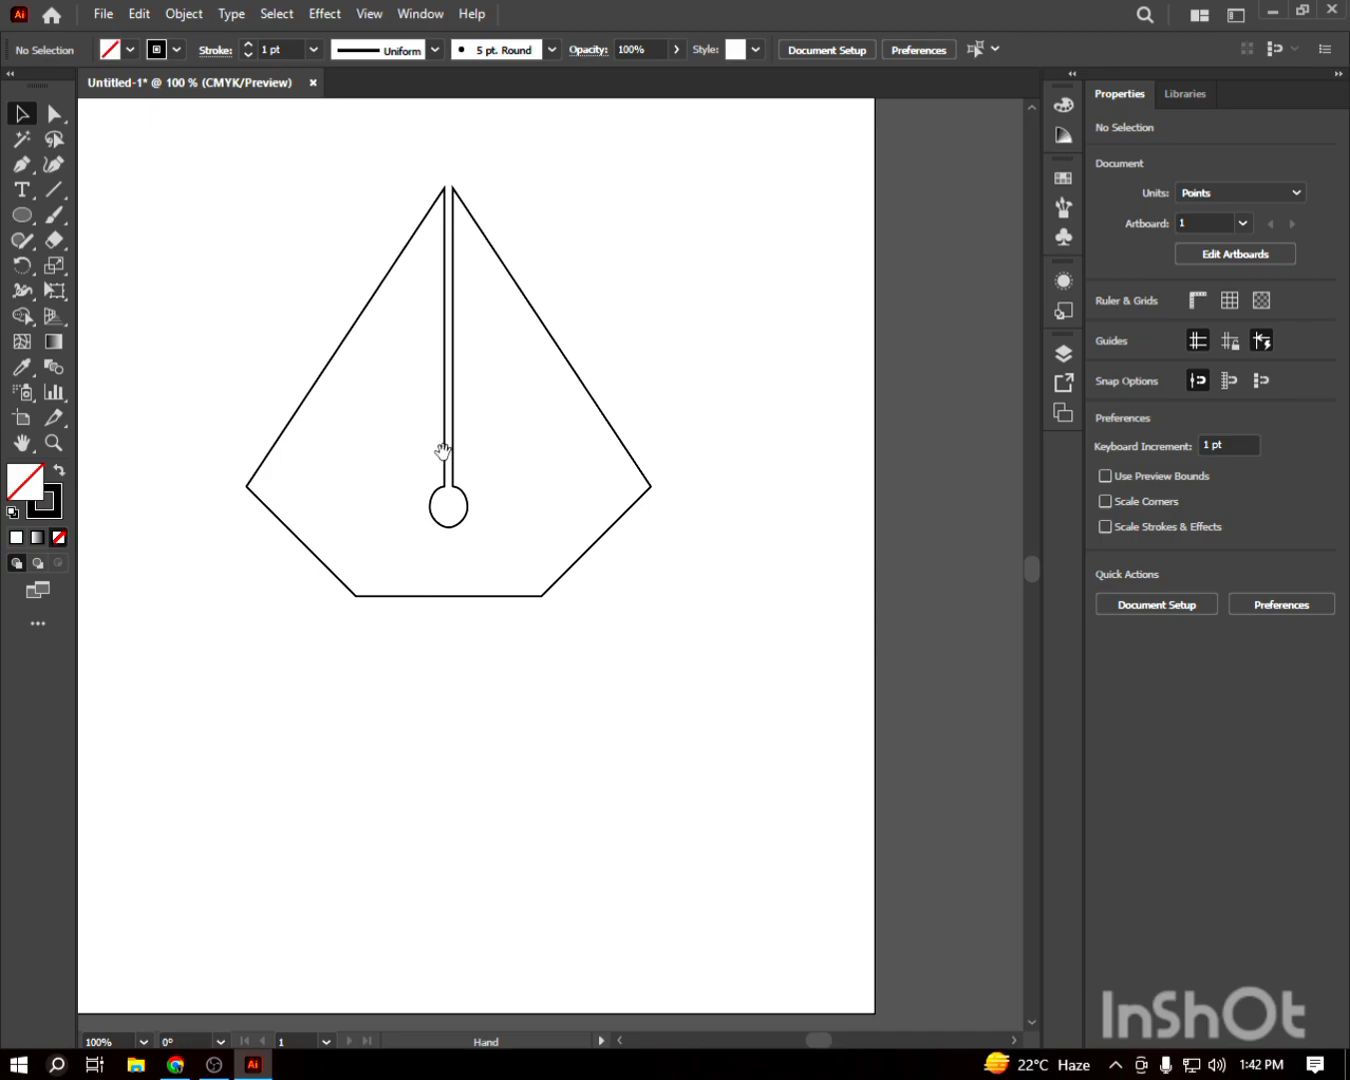
{"action": "left_click_drag", "start_coordinate": [24, 215], "coordinate": [126, 215]}
{"action": "left_click_drag", "start_coordinate": [320, 603], "coordinate": [570, 628]}
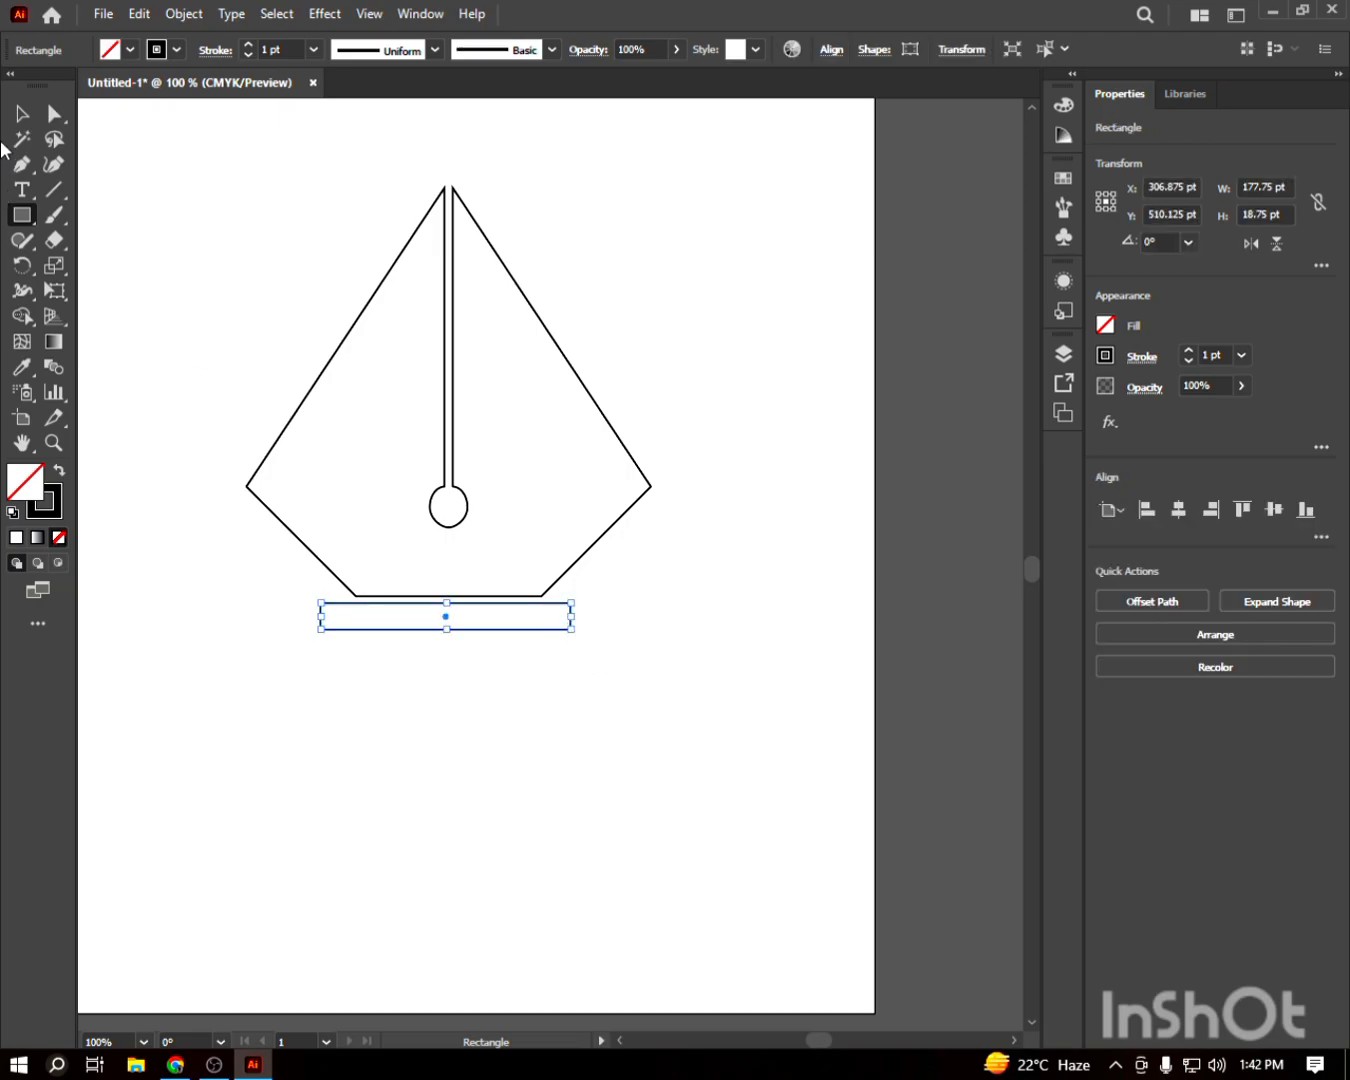
{"action": "left_click", "coordinate": [20, 116]}
{"action": "left_click_drag", "start_coordinate": [445, 616], "coordinate": [447, 669]}
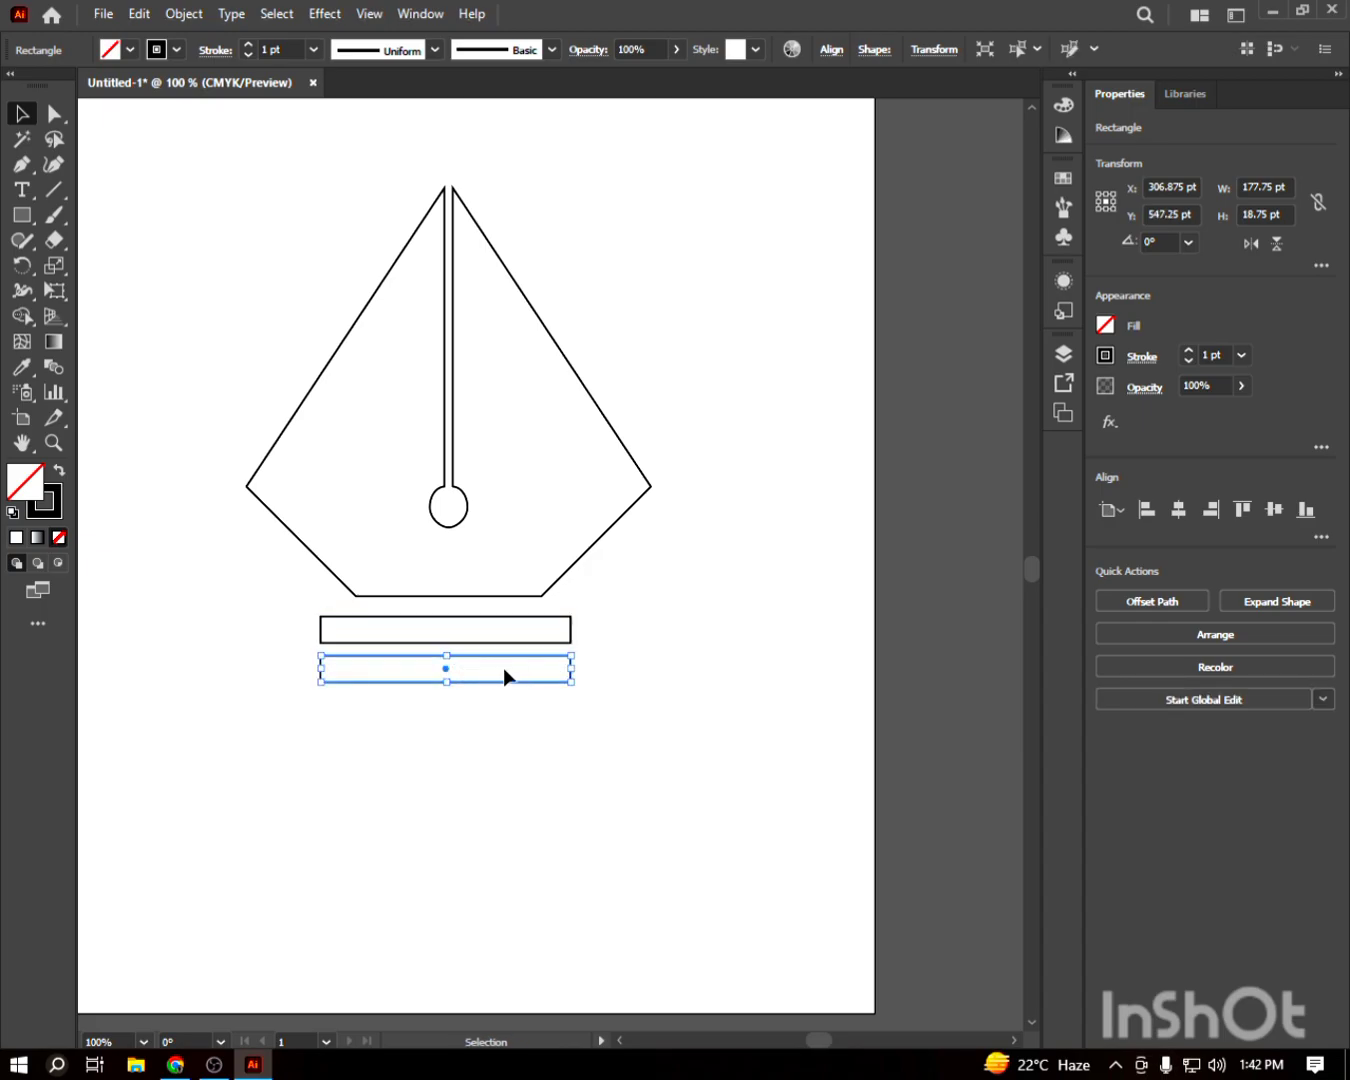
Step: Narrow the lower rectangle from both sides and centre-align the nib and both rectangles horizontally
{"action": "left_click_drag", "start_coordinate": [572, 671], "coordinate": [547, 672]}
{"action": "mouse_move", "coordinate": [196, 362]}
{"action": "left_mouse_down"}
{"action": "mouse_move", "coordinate": [621, 714]}
{"action": "mouse_move", "coordinate": [669, 728]}
{"action": "left_mouse_up"}
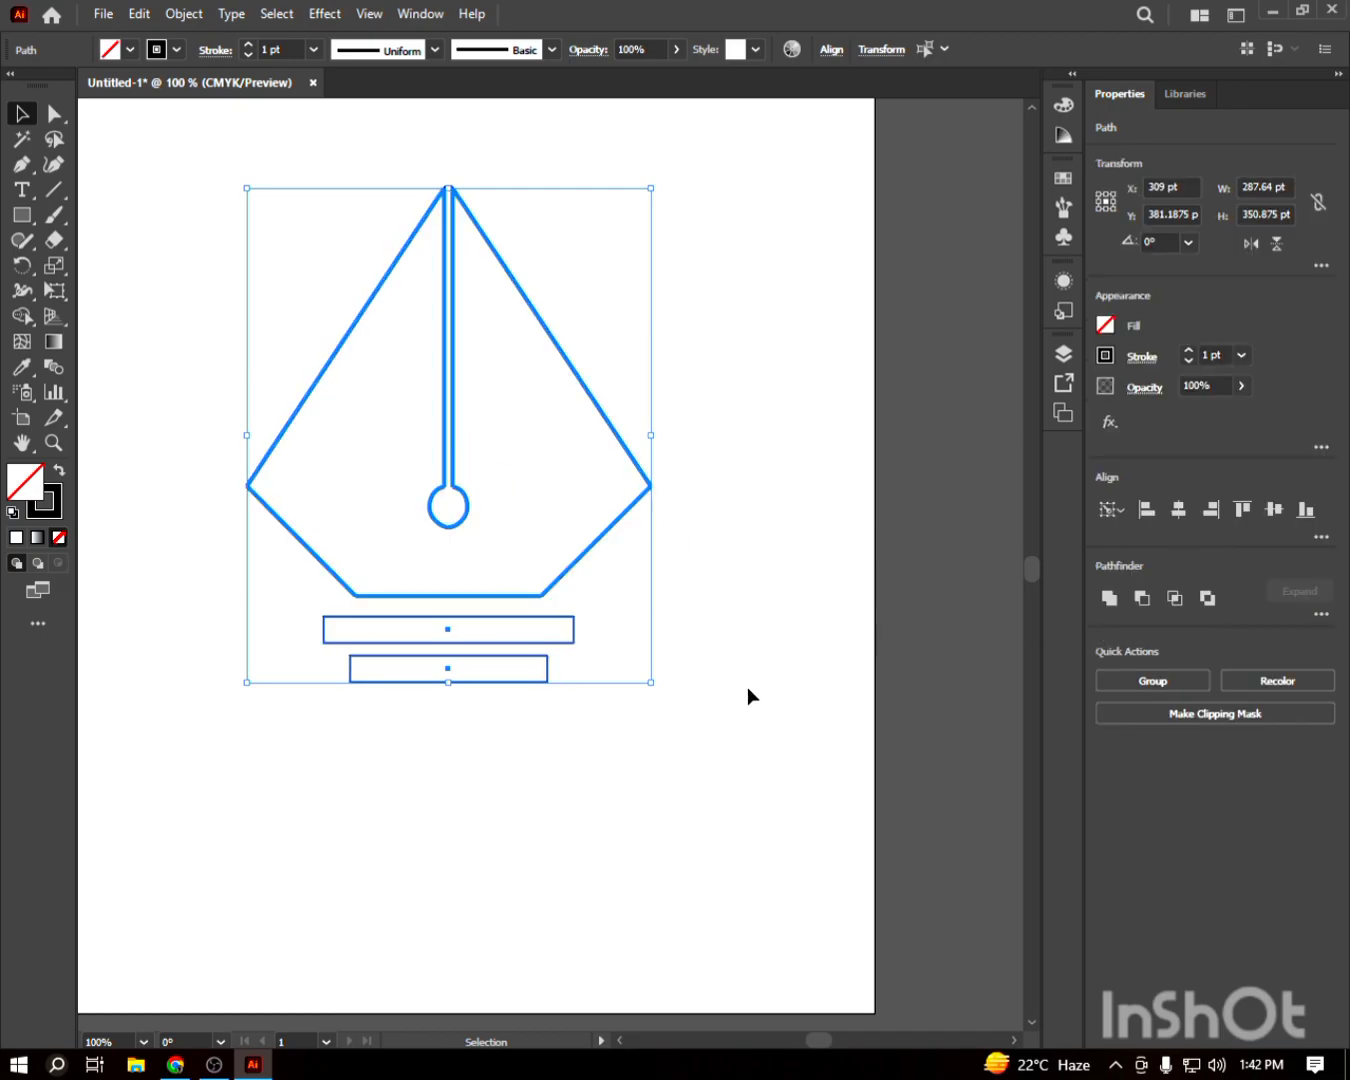
{"action": "left_click", "coordinate": [668, 766]}
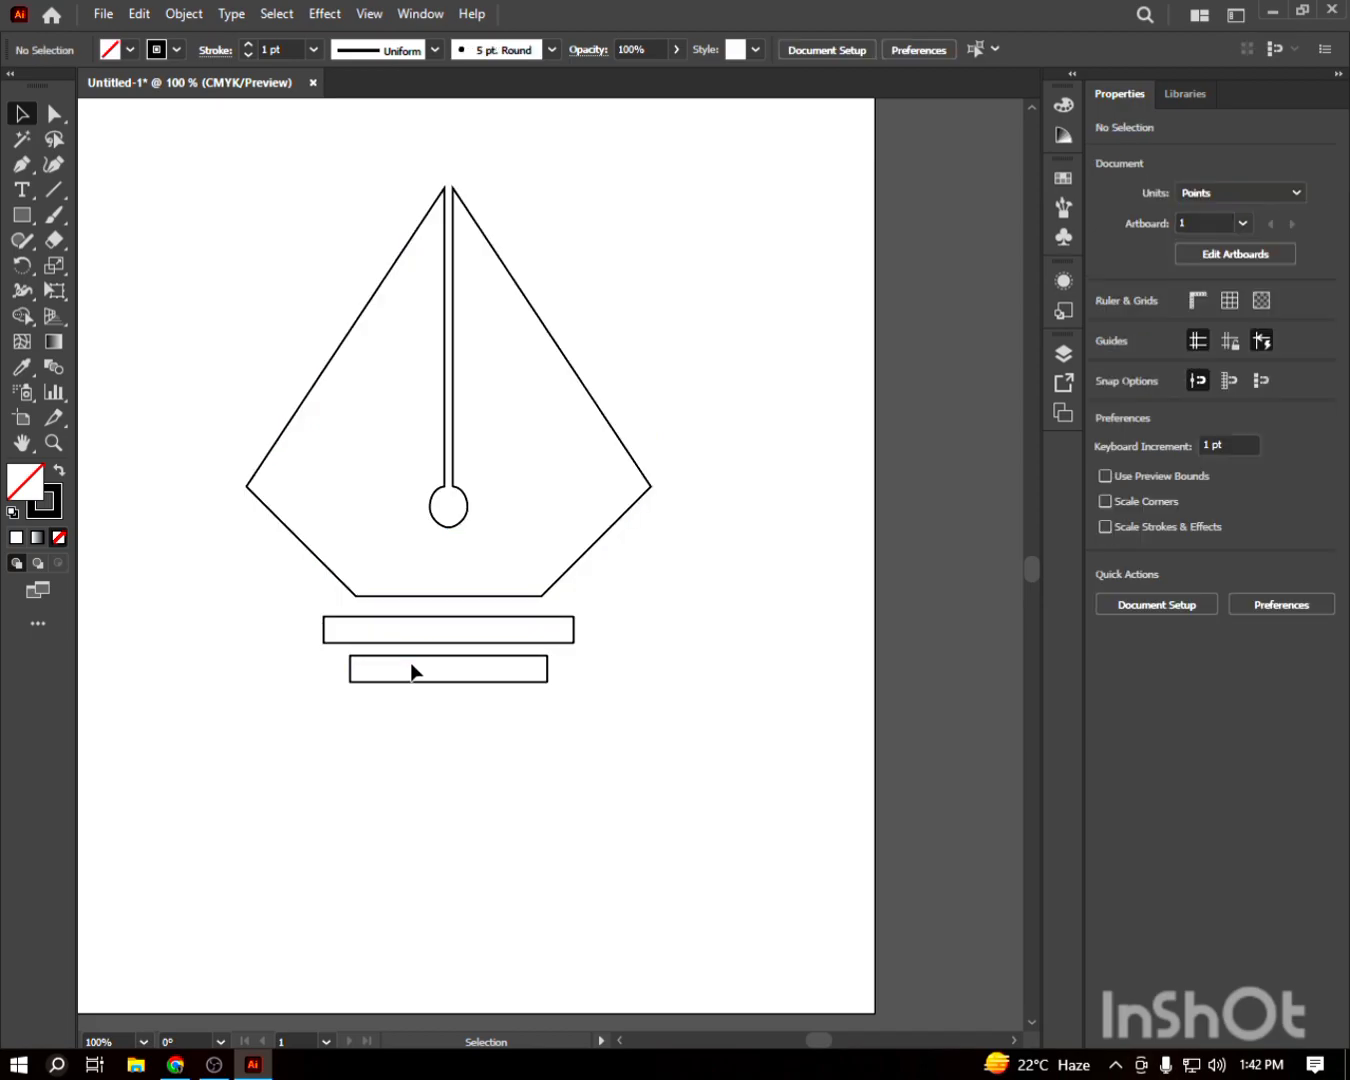
Step: Draw a circle about 356 pt in diameter centred on the nib and delete its bottom anchor point to leave the upper arc
{"action": "scroll", "coordinate": [614, 512], "scroll_direction": "up", "scroll_amount": 3}
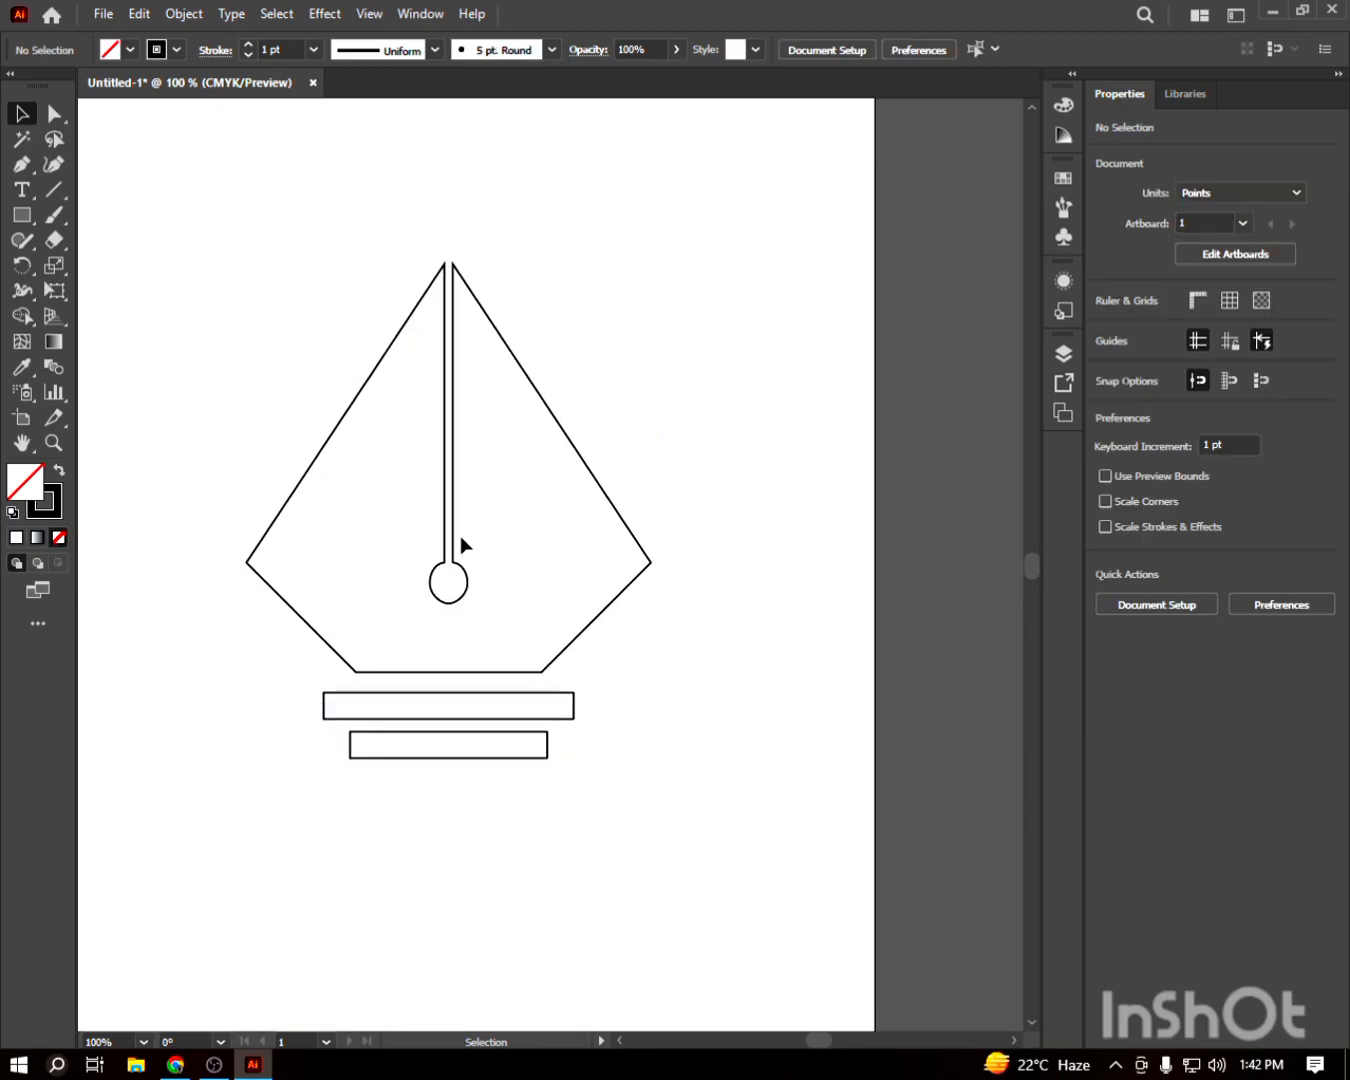
{"action": "left_click", "coordinate": [22, 215]}
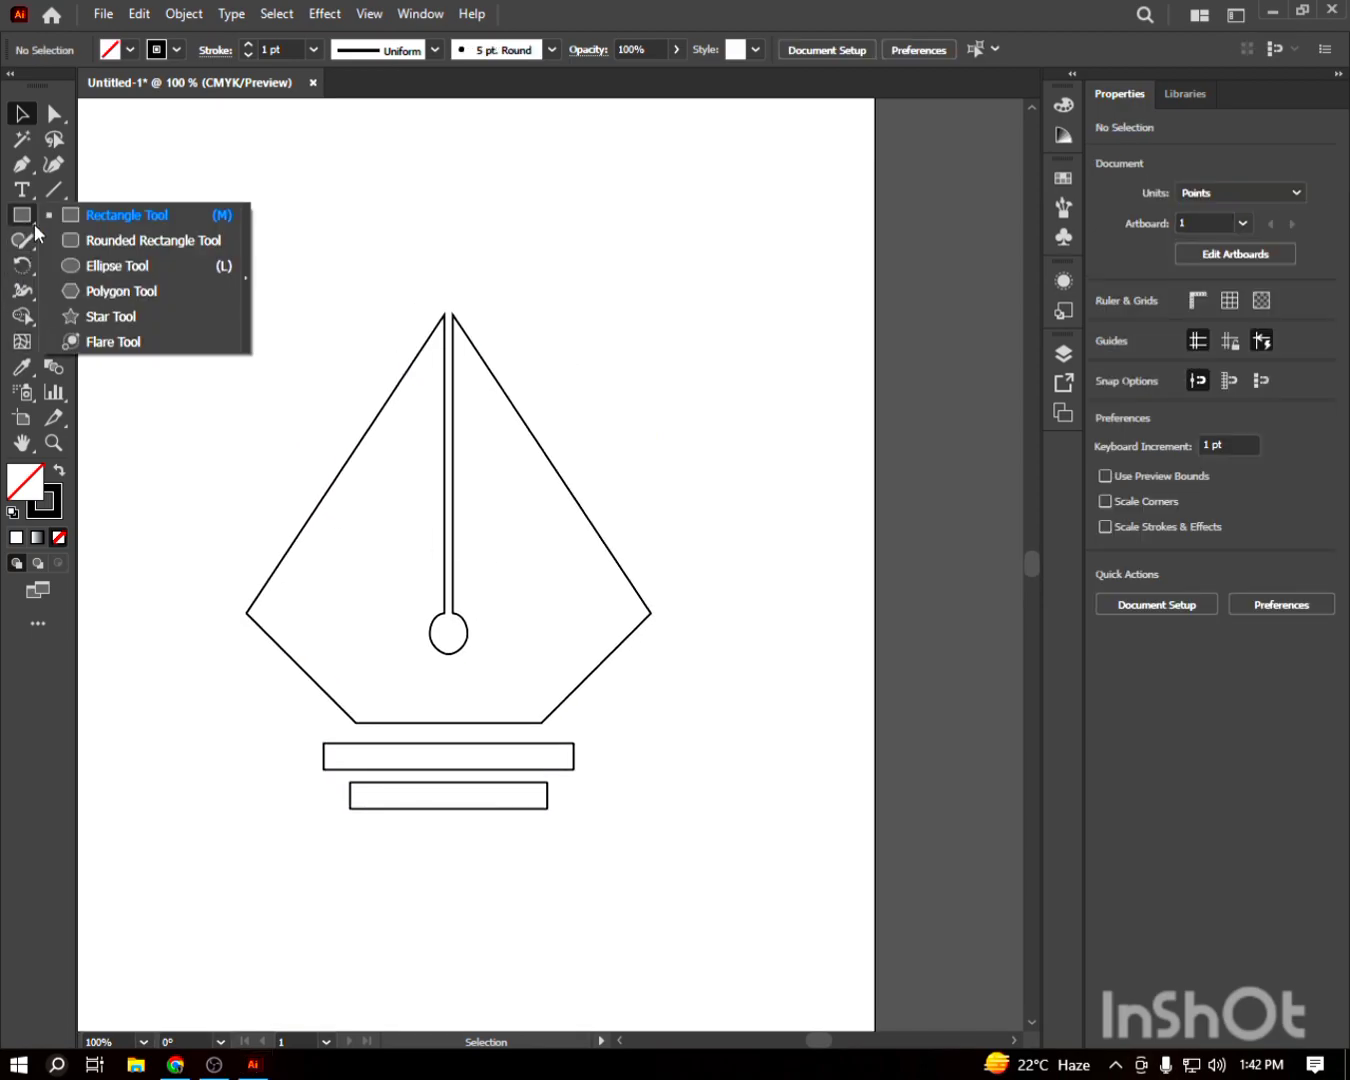
{"action": "left_click", "coordinate": [113, 268]}
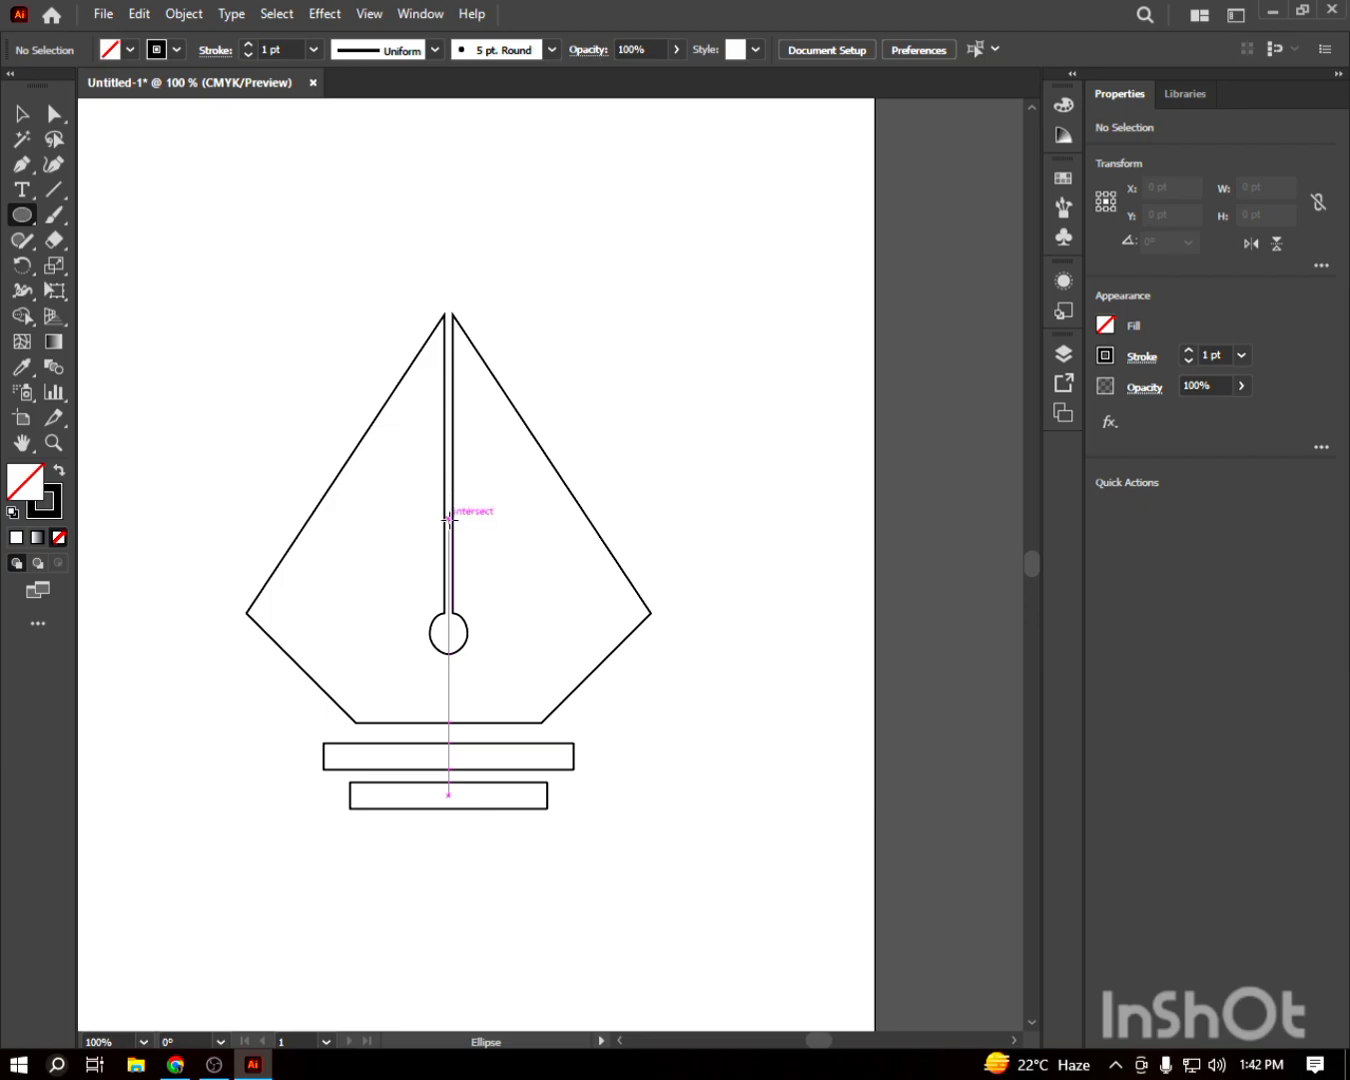
{"action": "left_click_drag", "start_coordinate": [449, 518], "coordinate": [647, 771]}
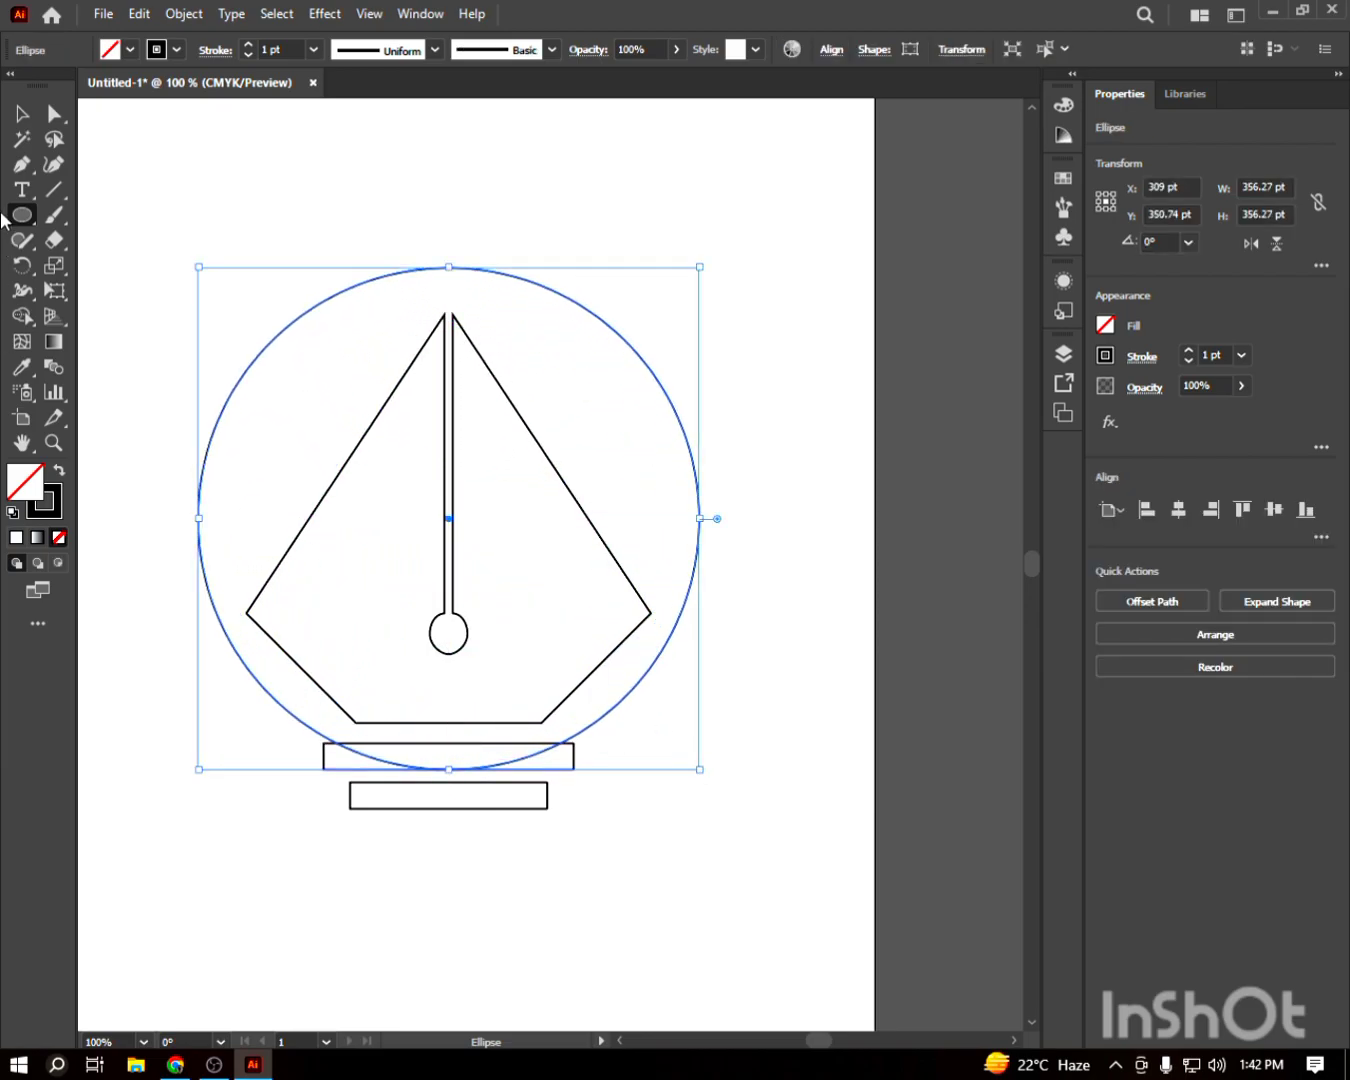
{"action": "left_click", "coordinate": [54, 113]}
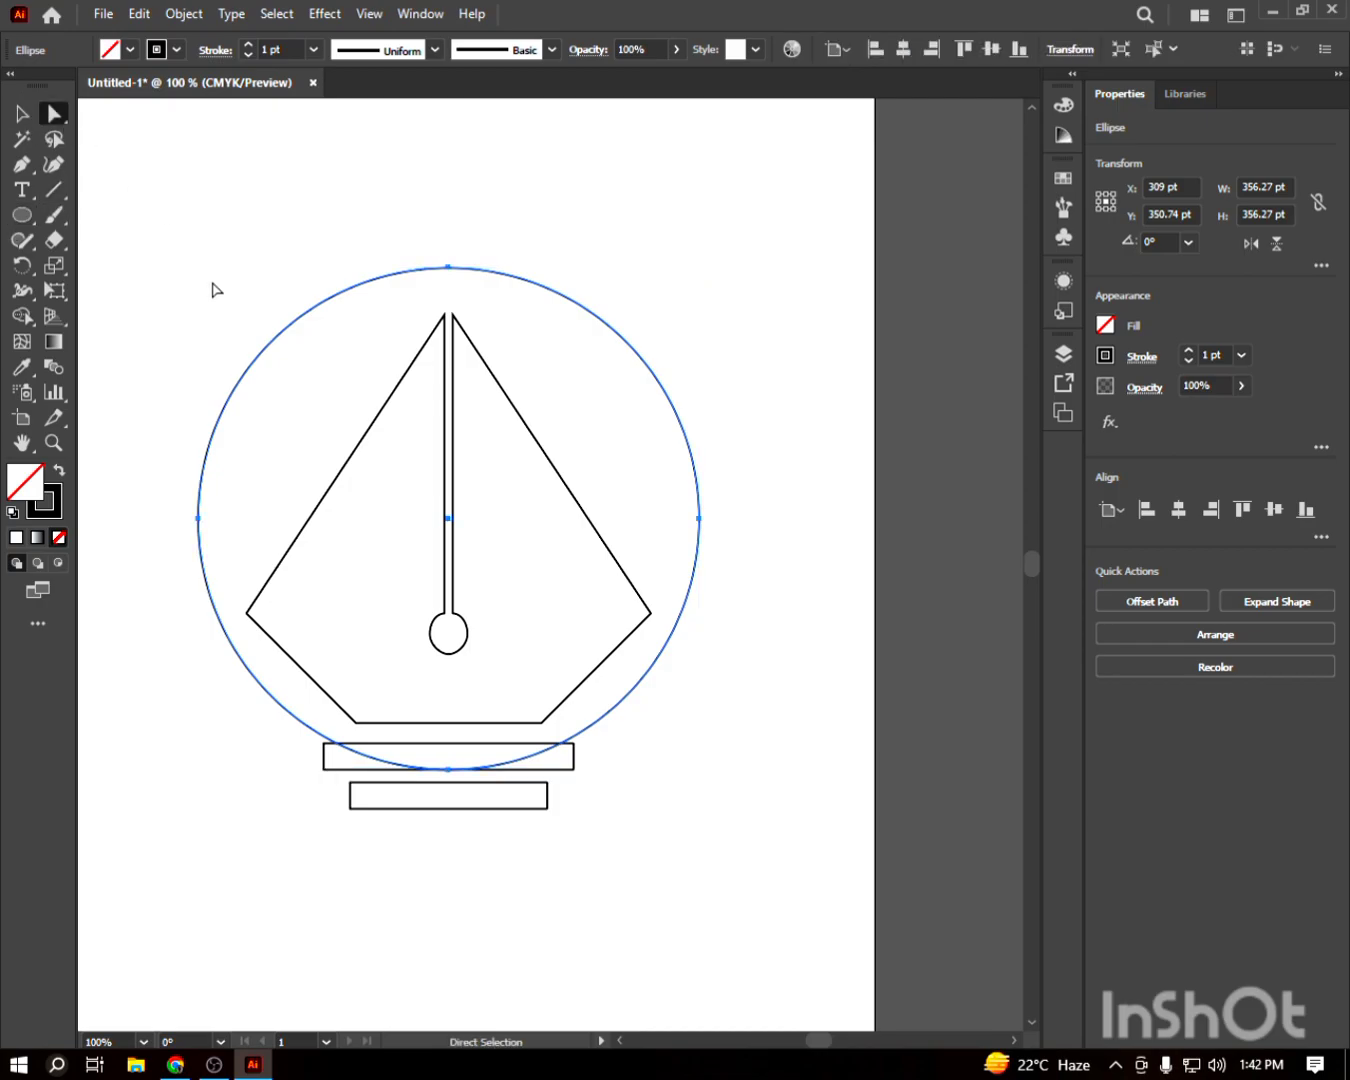
{"action": "left_click", "coordinate": [450, 769]}
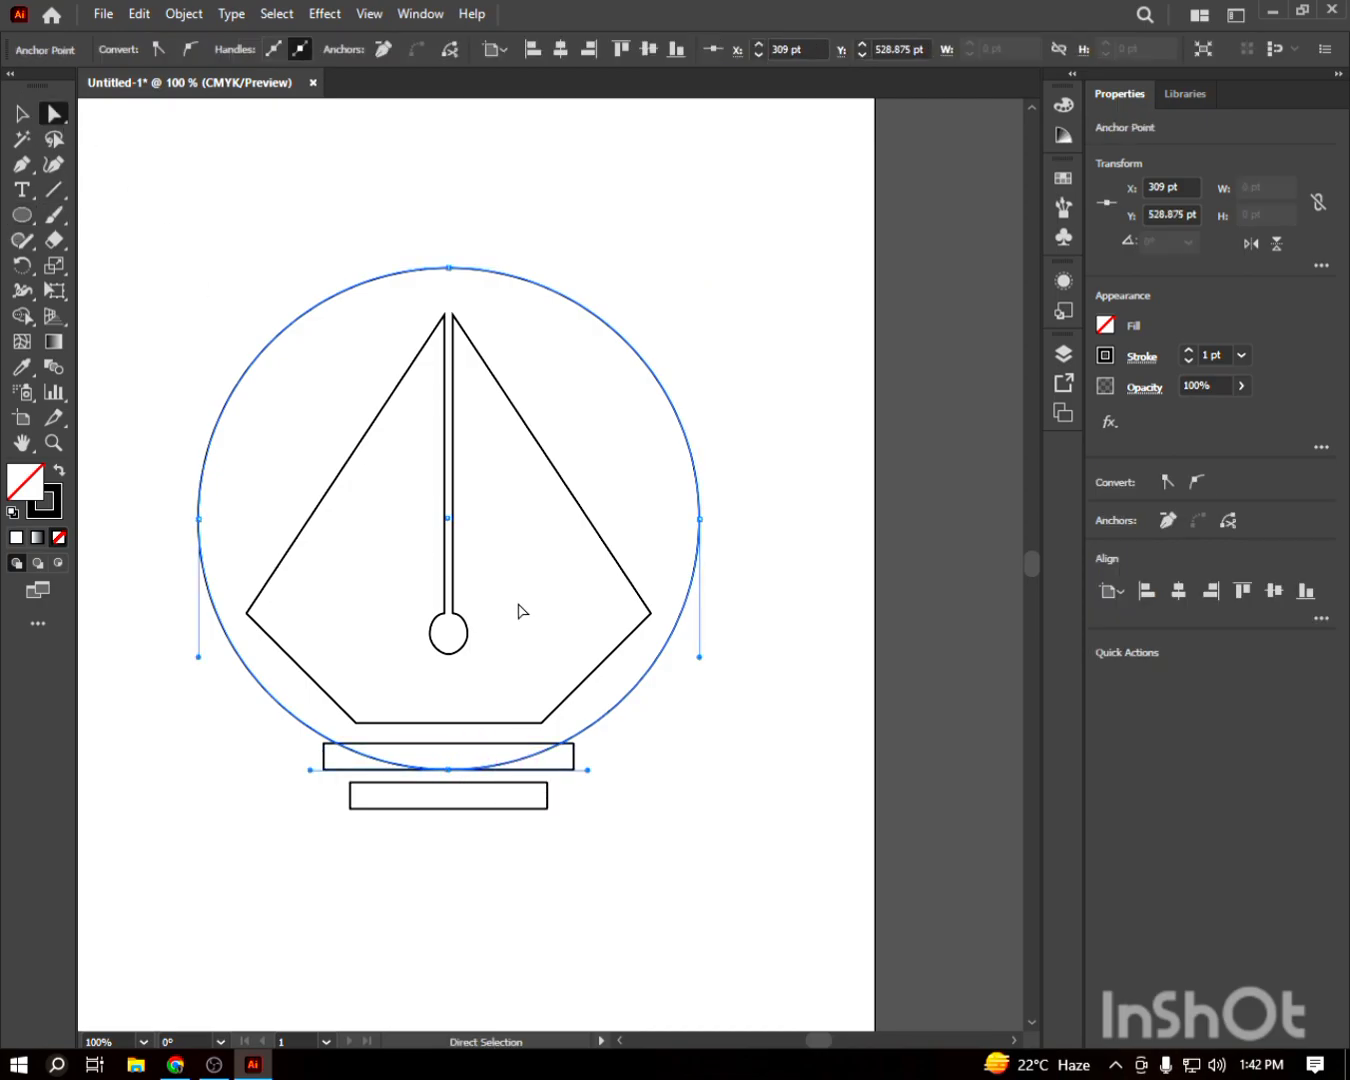
{"action": "key", "text": "Delete"}
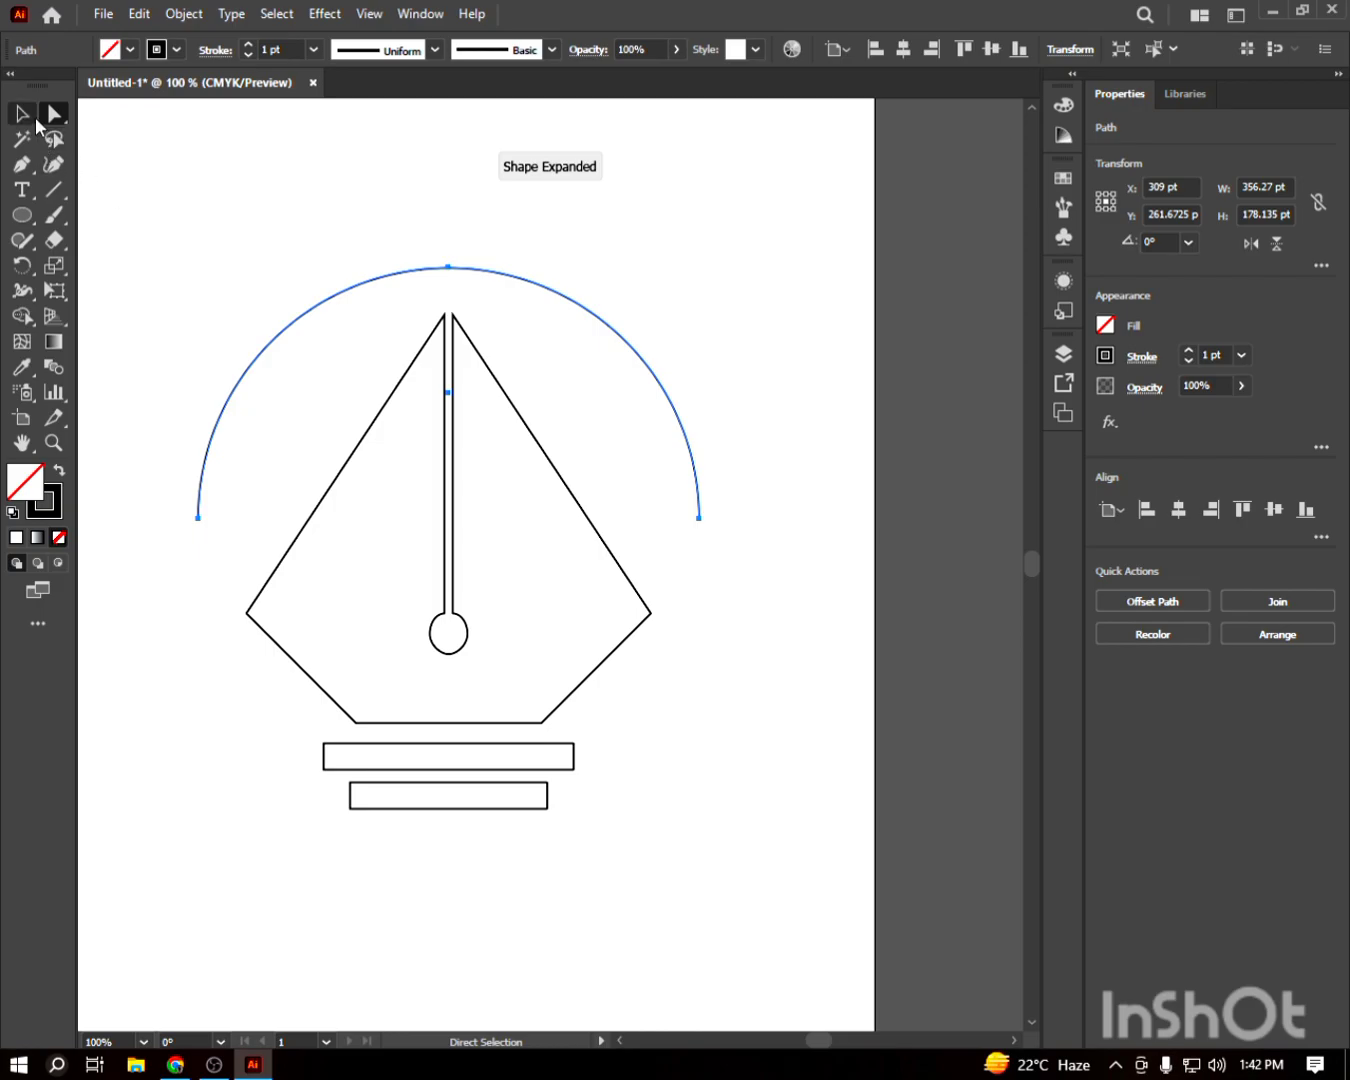
Step: Set the stroke colour of the upper arc to orange
{"action": "left_click", "coordinate": [25, 114]}
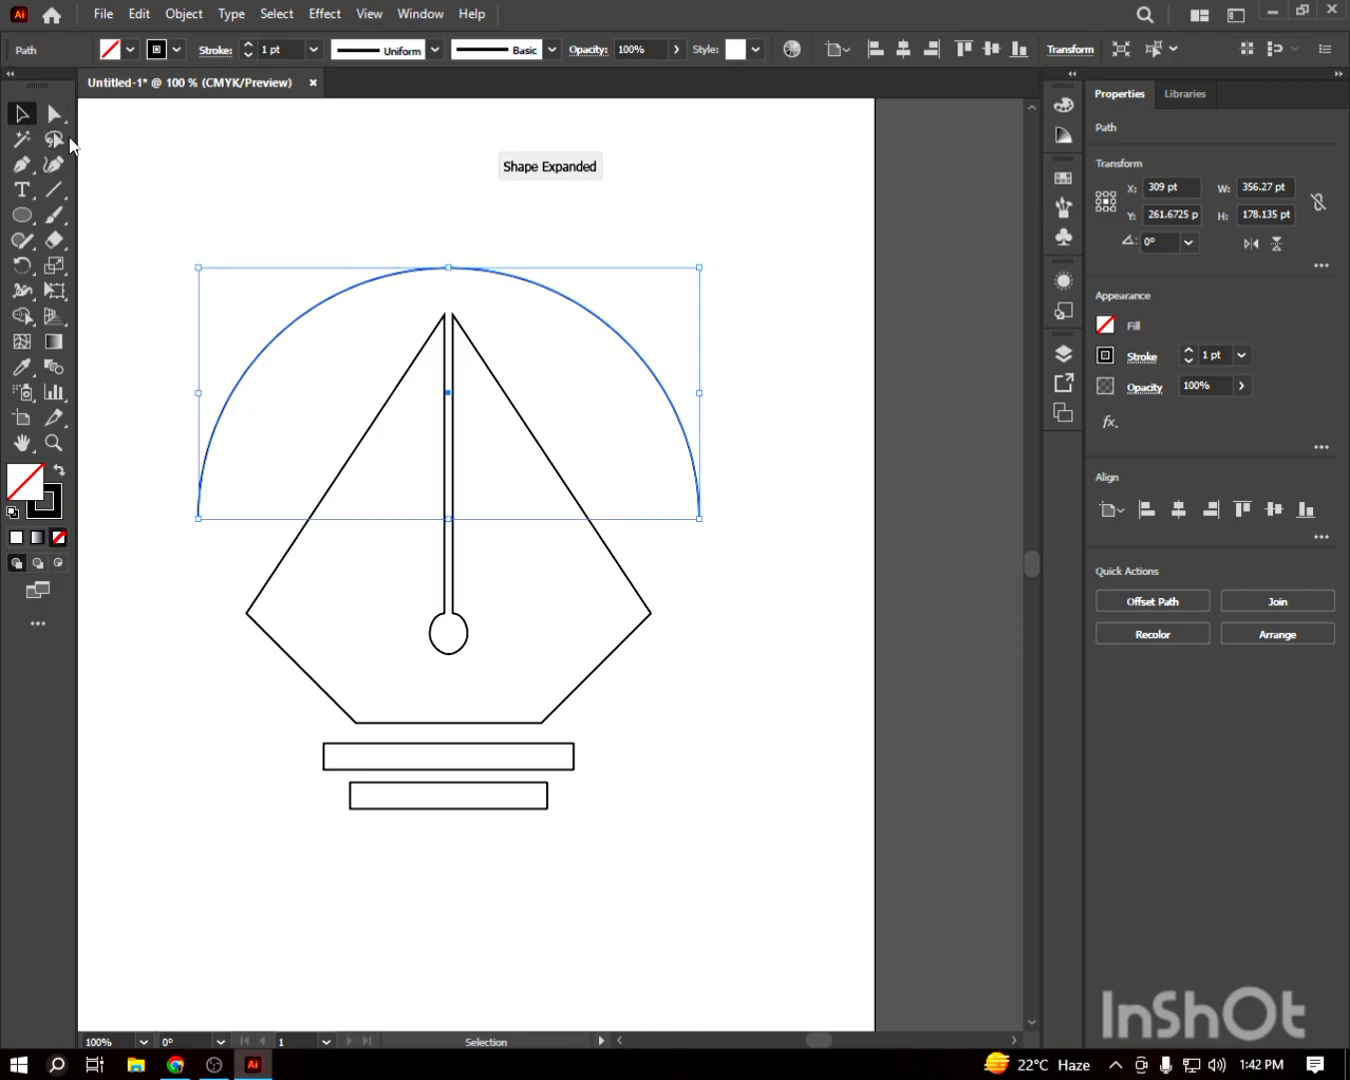
{"action": "left_click", "coordinate": [179, 50]}
{"action": "left_click", "coordinate": [212, 86]}
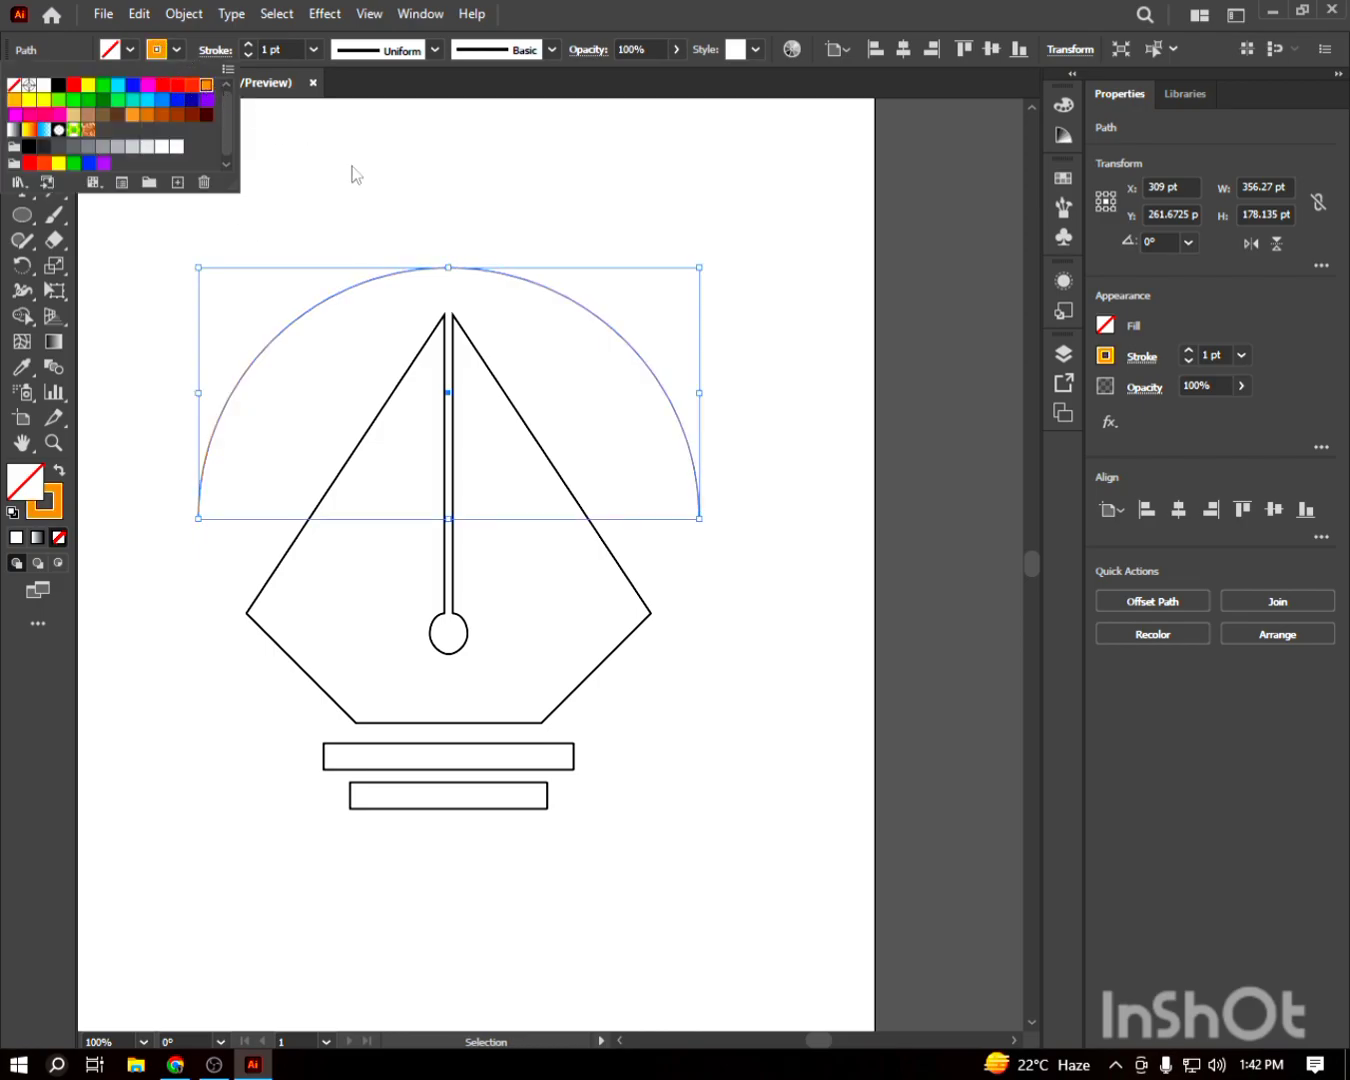
{"action": "left_click", "coordinate": [457, 205]}
{"action": "left_click", "coordinate": [447, 185]}
Step: Draw a square about 27 by 27 pt centred on the top of the arc and fill it with orange
{"action": "left_click_drag", "start_coordinate": [22, 214], "coordinate": [74, 213]}
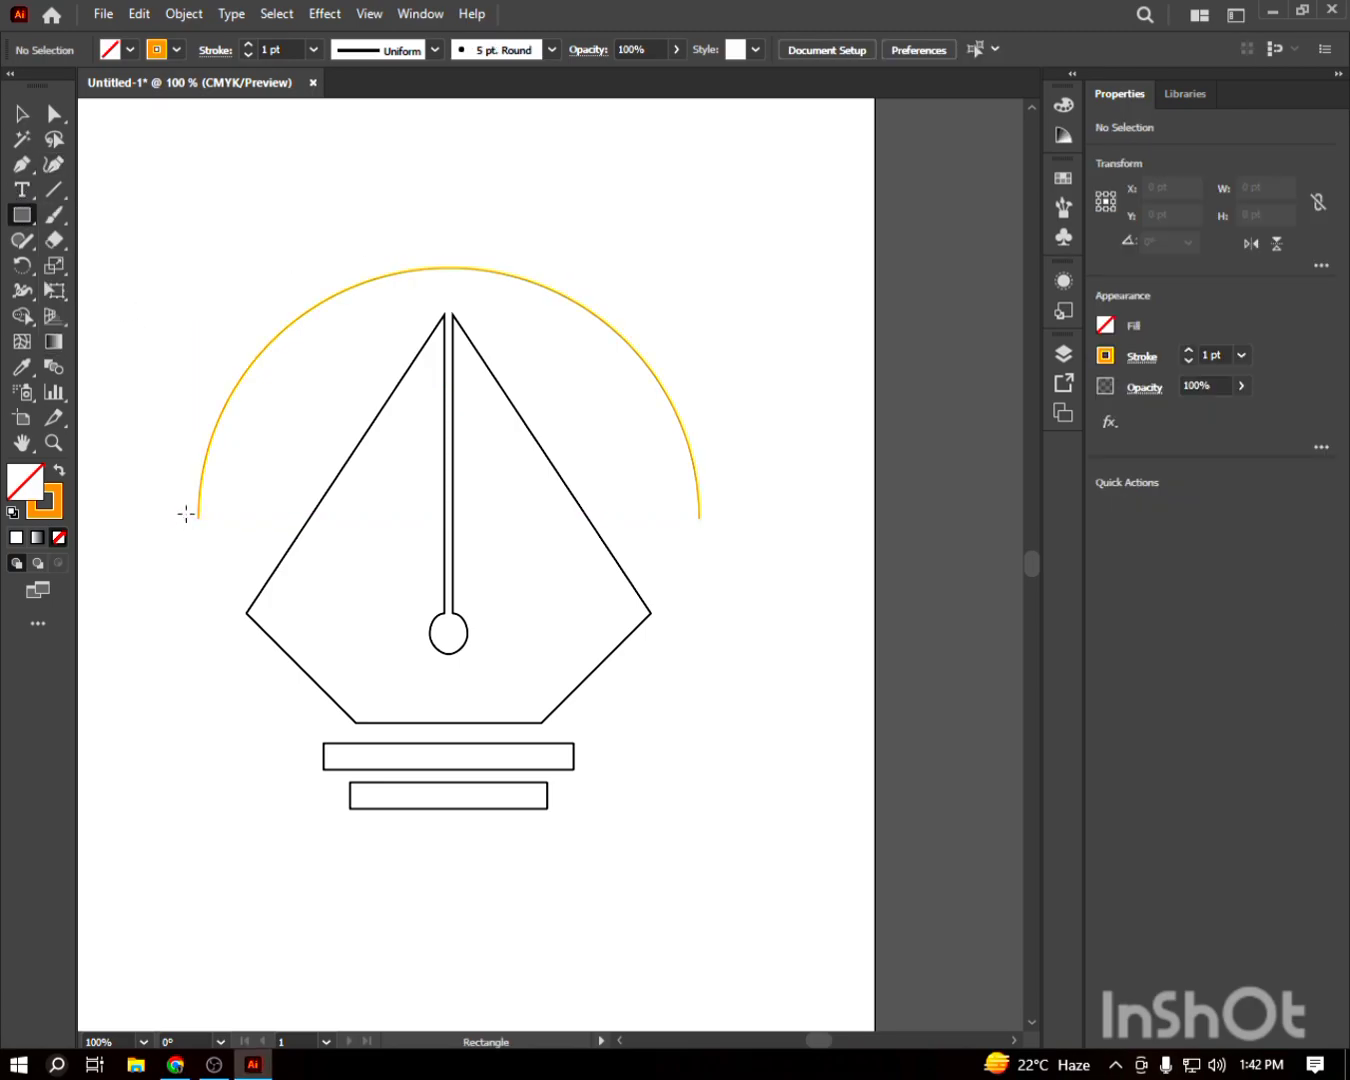
{"action": "left_click_drag", "start_coordinate": [432, 250], "coordinate": [470, 287]}
{"action": "left_click", "coordinate": [22, 115]}
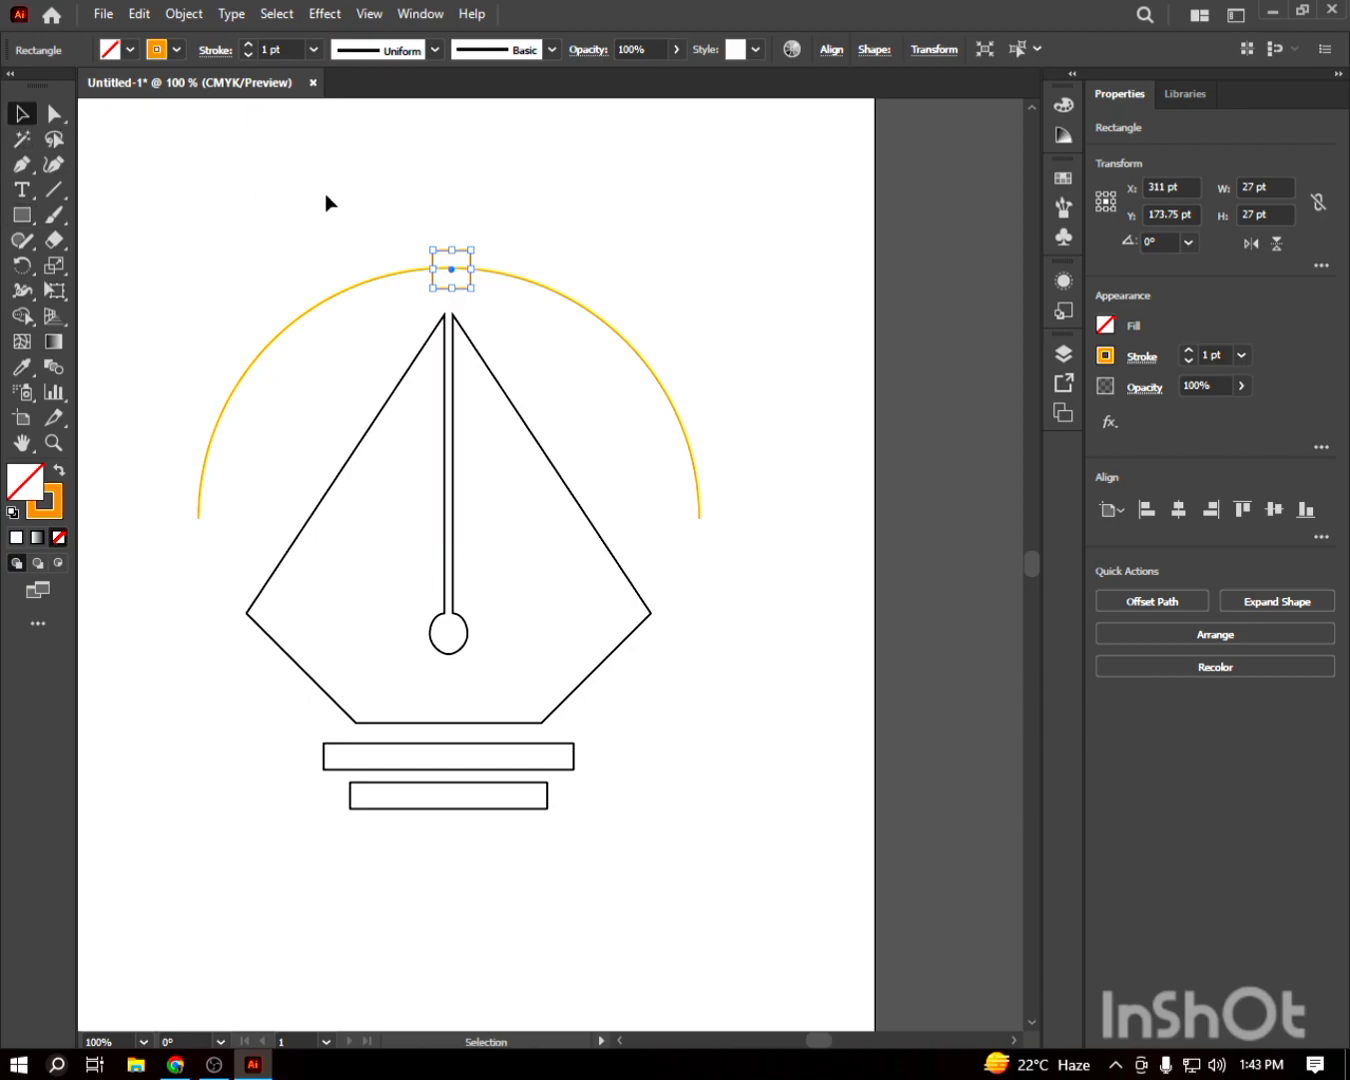
{"action": "left_click", "coordinate": [113, 57]}
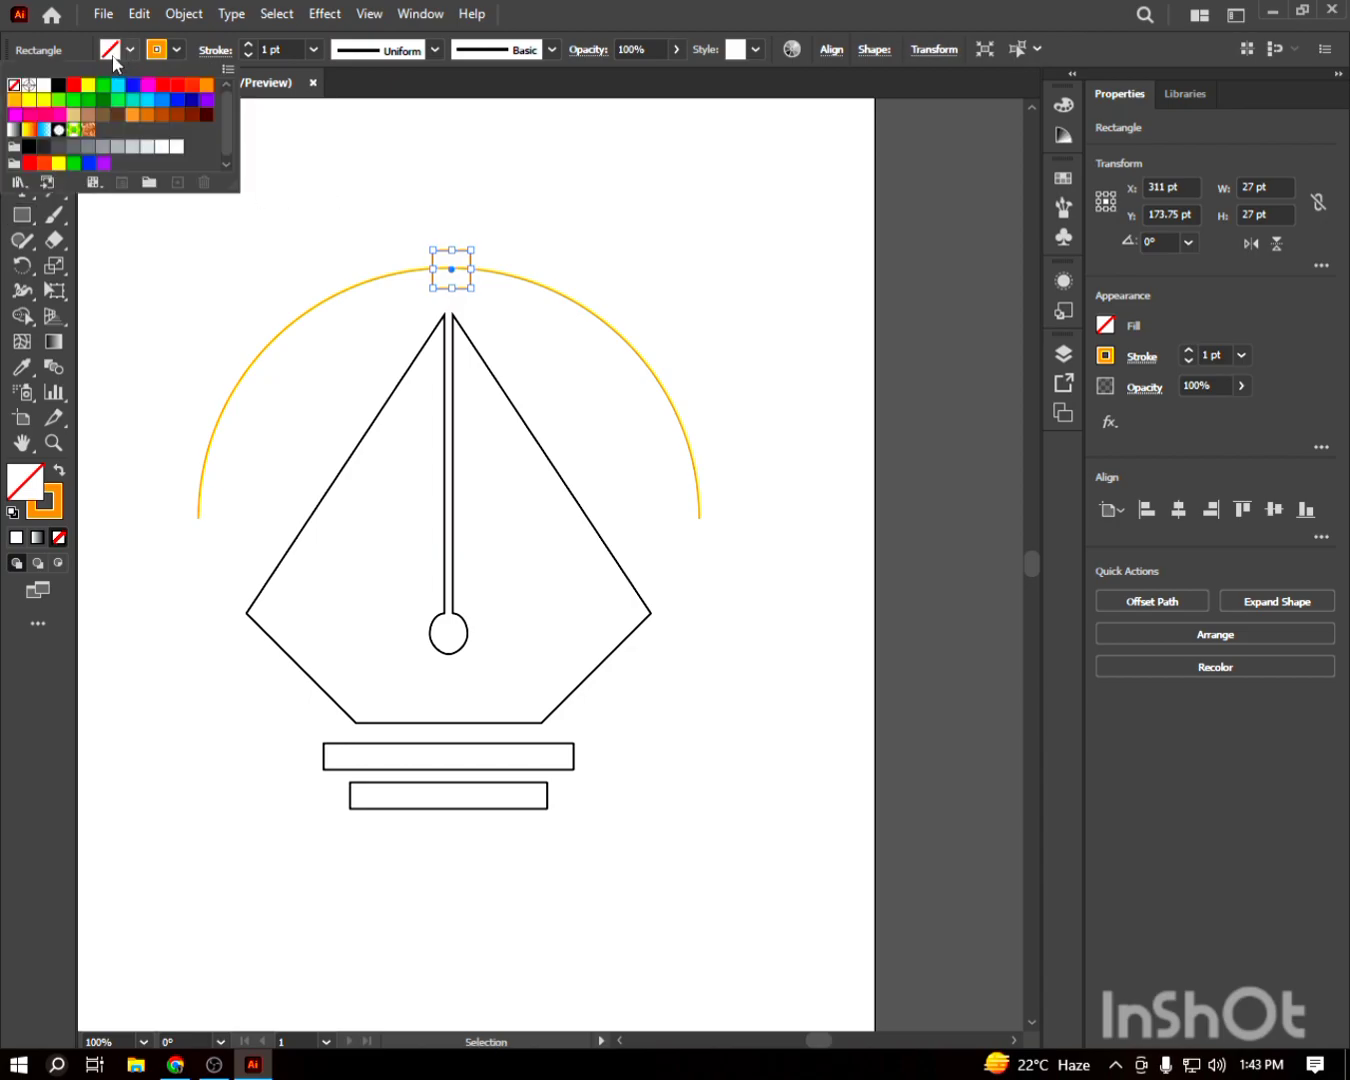
{"action": "left_click", "coordinate": [207, 86]}
{"action": "left_click", "coordinate": [521, 226]}
{"action": "left_click", "coordinate": [518, 218]}
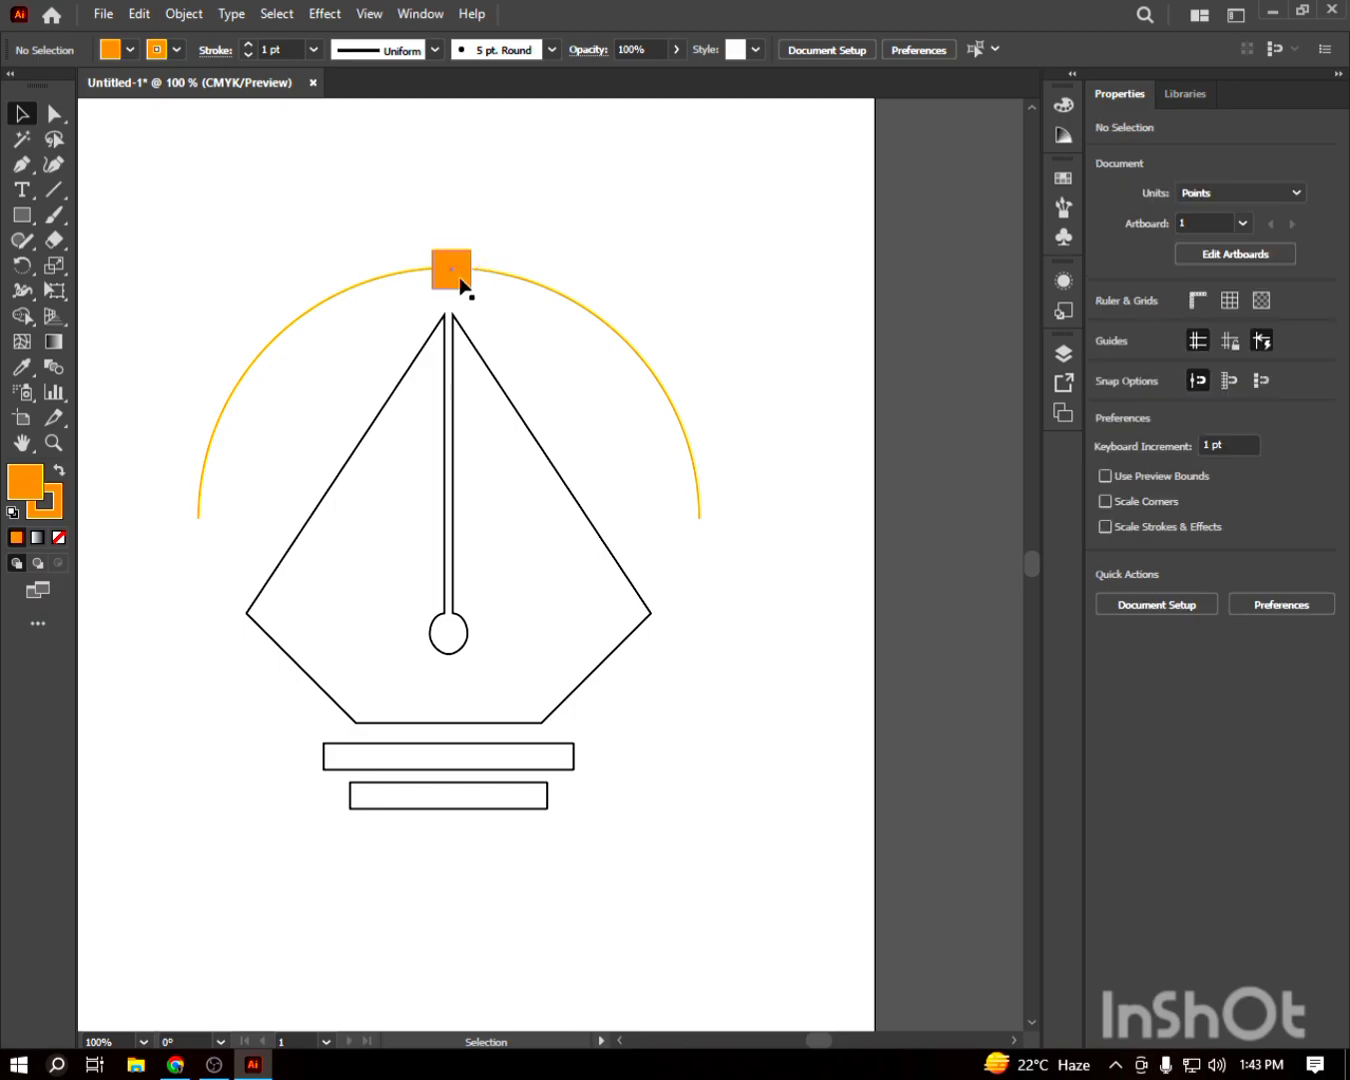
Step: Copy the orange square onto both ends of the arc and draw a horizontal line about 418 pt long centred on the top square
{"action": "left_click_drag", "start_coordinate": [454, 282], "coordinate": [199, 518]}
{"action": "left_click", "coordinate": [156, 265]}
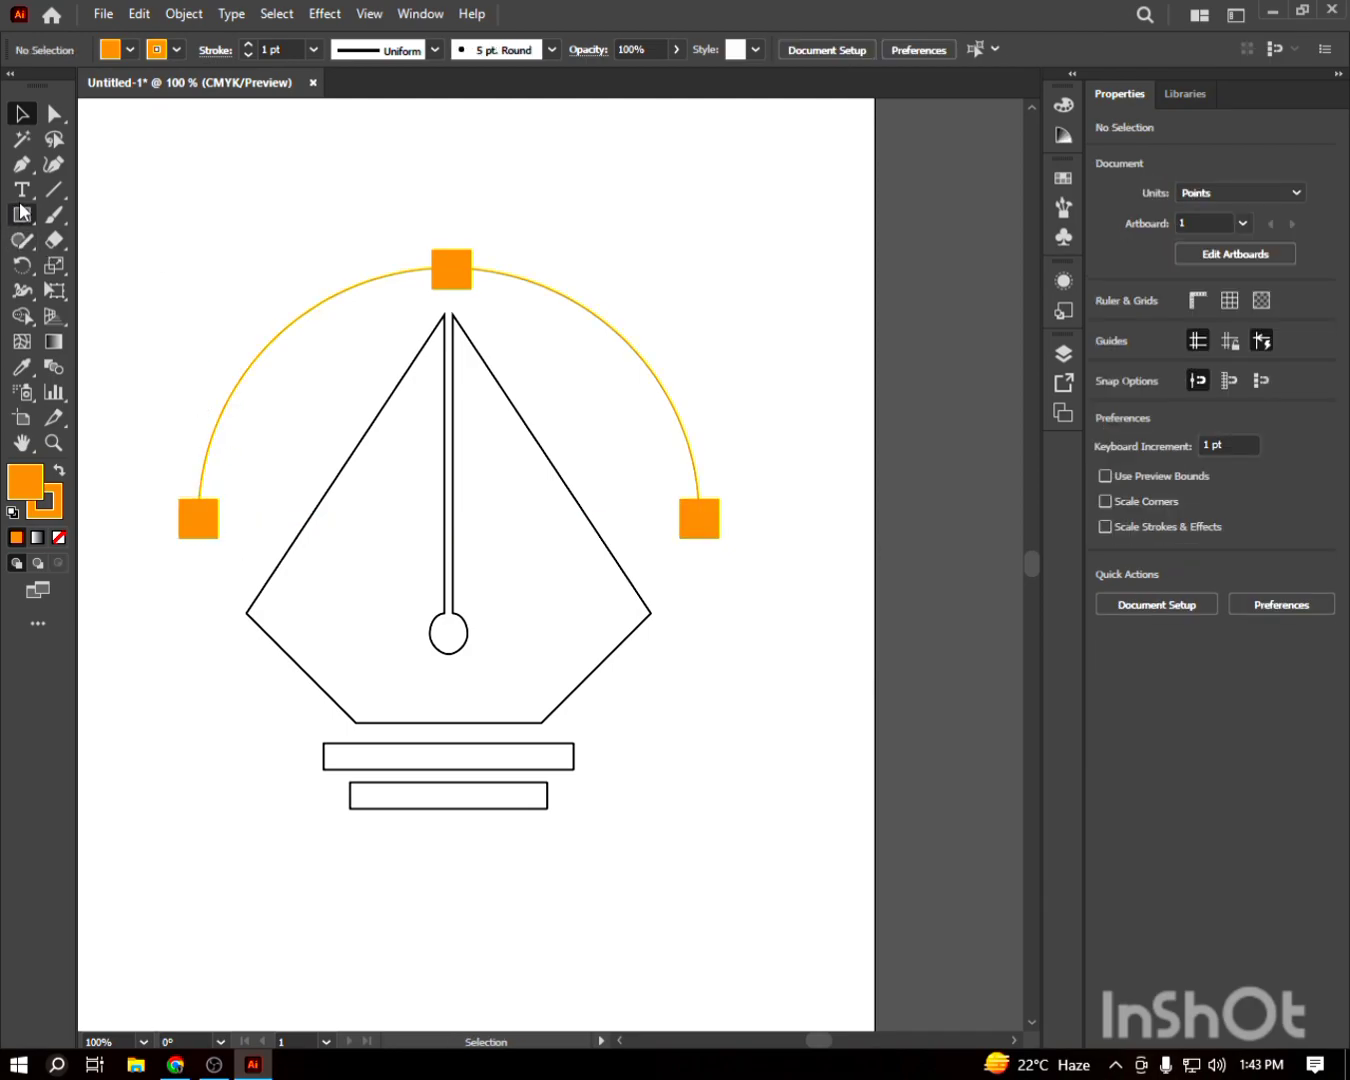
{"action": "left_click", "coordinate": [53, 189]}
{"action": "left_click_drag", "start_coordinate": [452, 268], "coordinate": [745, 268]}
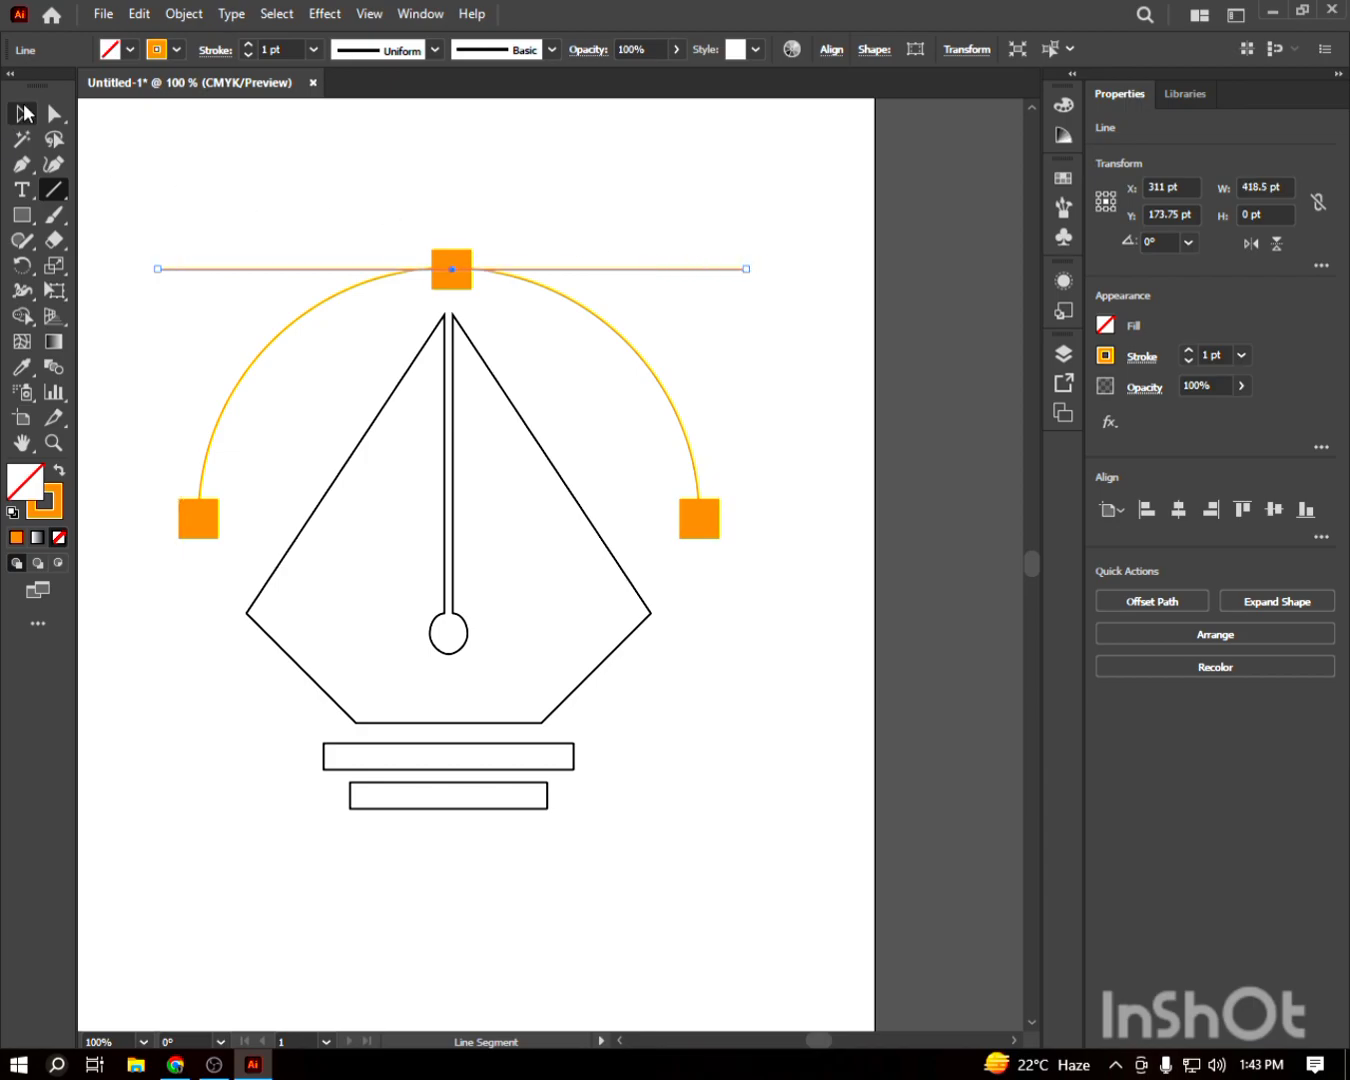
{"action": "left_click", "coordinate": [22, 113]}
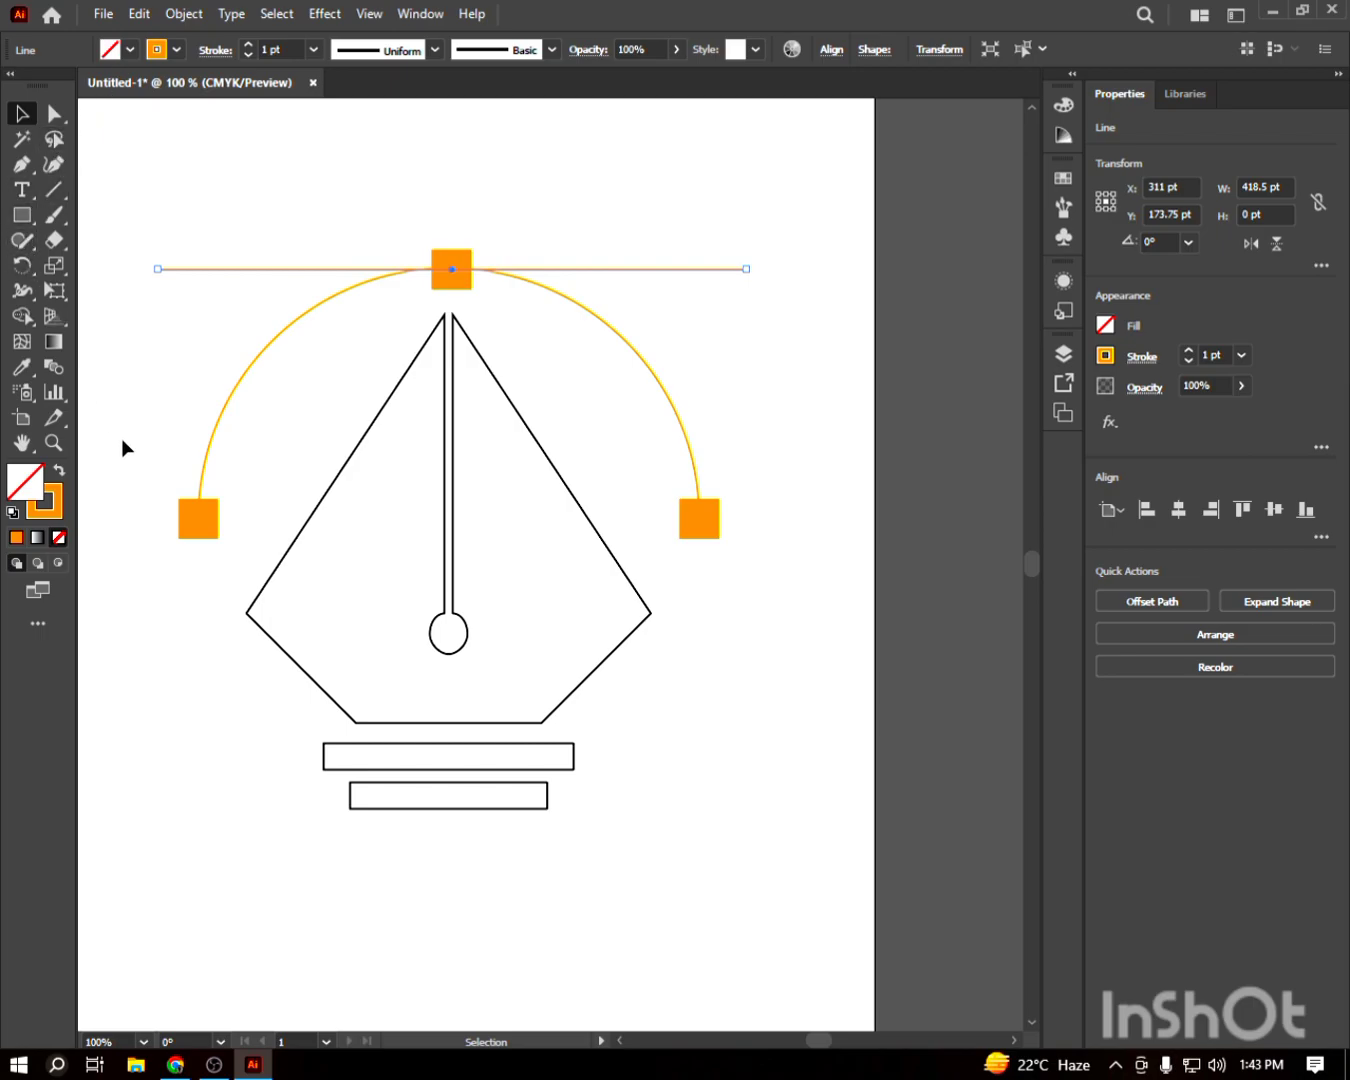
Step: Place copies of the orange square on both ends of the horizontal line and round their corners fully into circles
{"action": "left_click_drag", "start_coordinate": [201, 520], "coordinate": [746, 300]}
{"action": "left_click", "coordinate": [53, 113]}
{"action": "left_click", "coordinate": [126, 200]}
{"action": "left_click", "coordinate": [20, 119]}
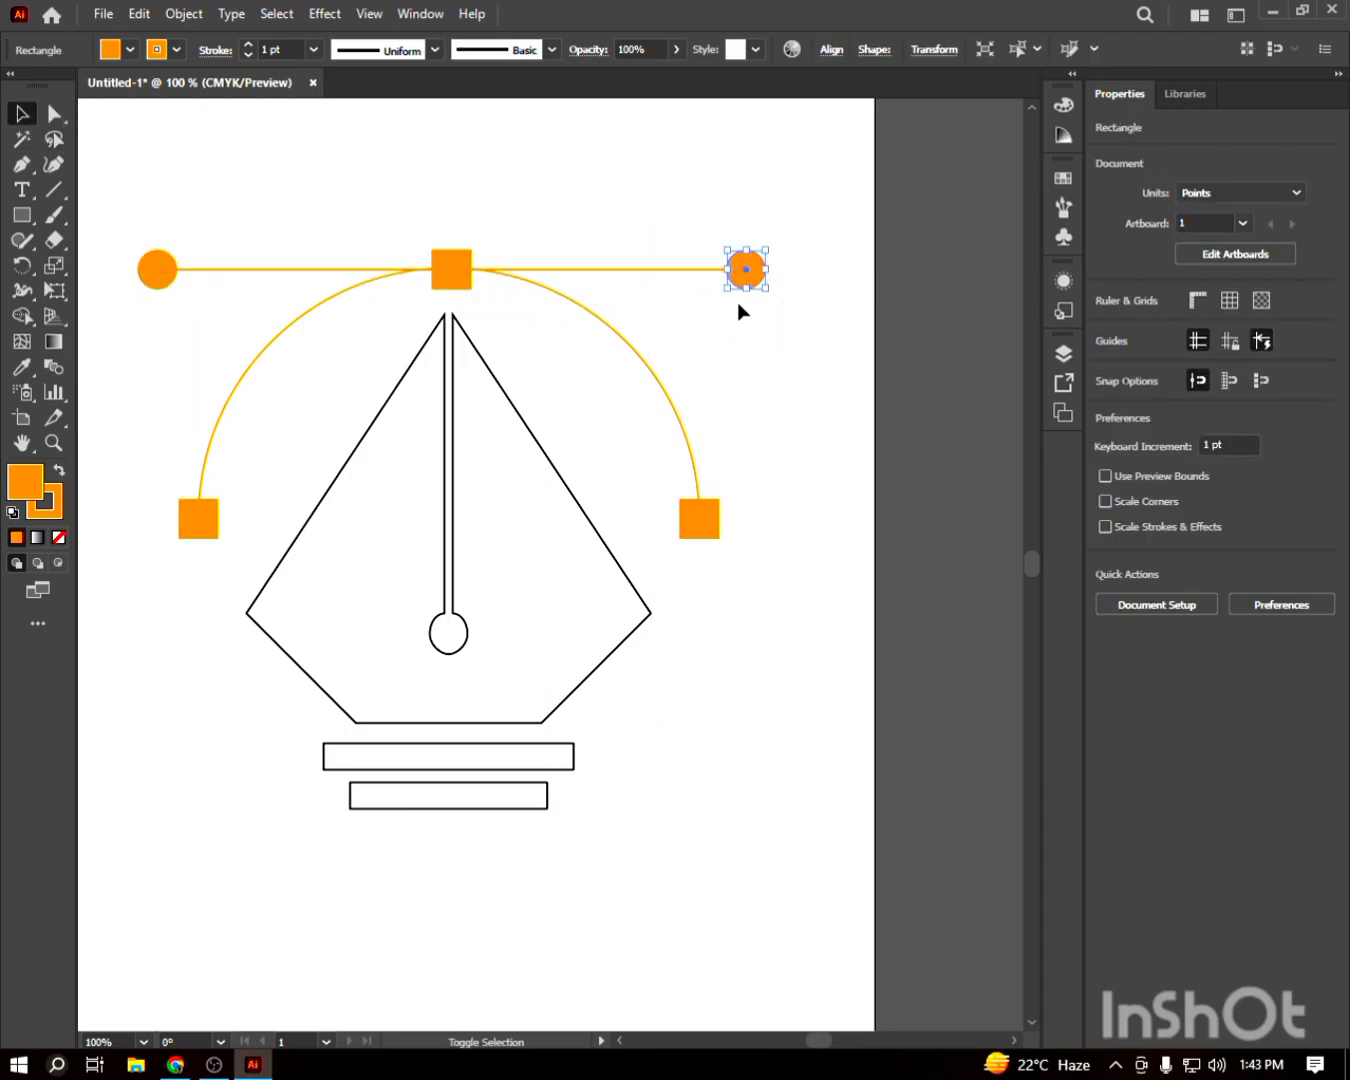
{"action": "left_click", "coordinate": [820, 503]}
Step: Fill the nib and both base bars with the same orange as the handles
{"action": "left_click_drag", "start_coordinate": [558, 868], "coordinate": [560, 872]}
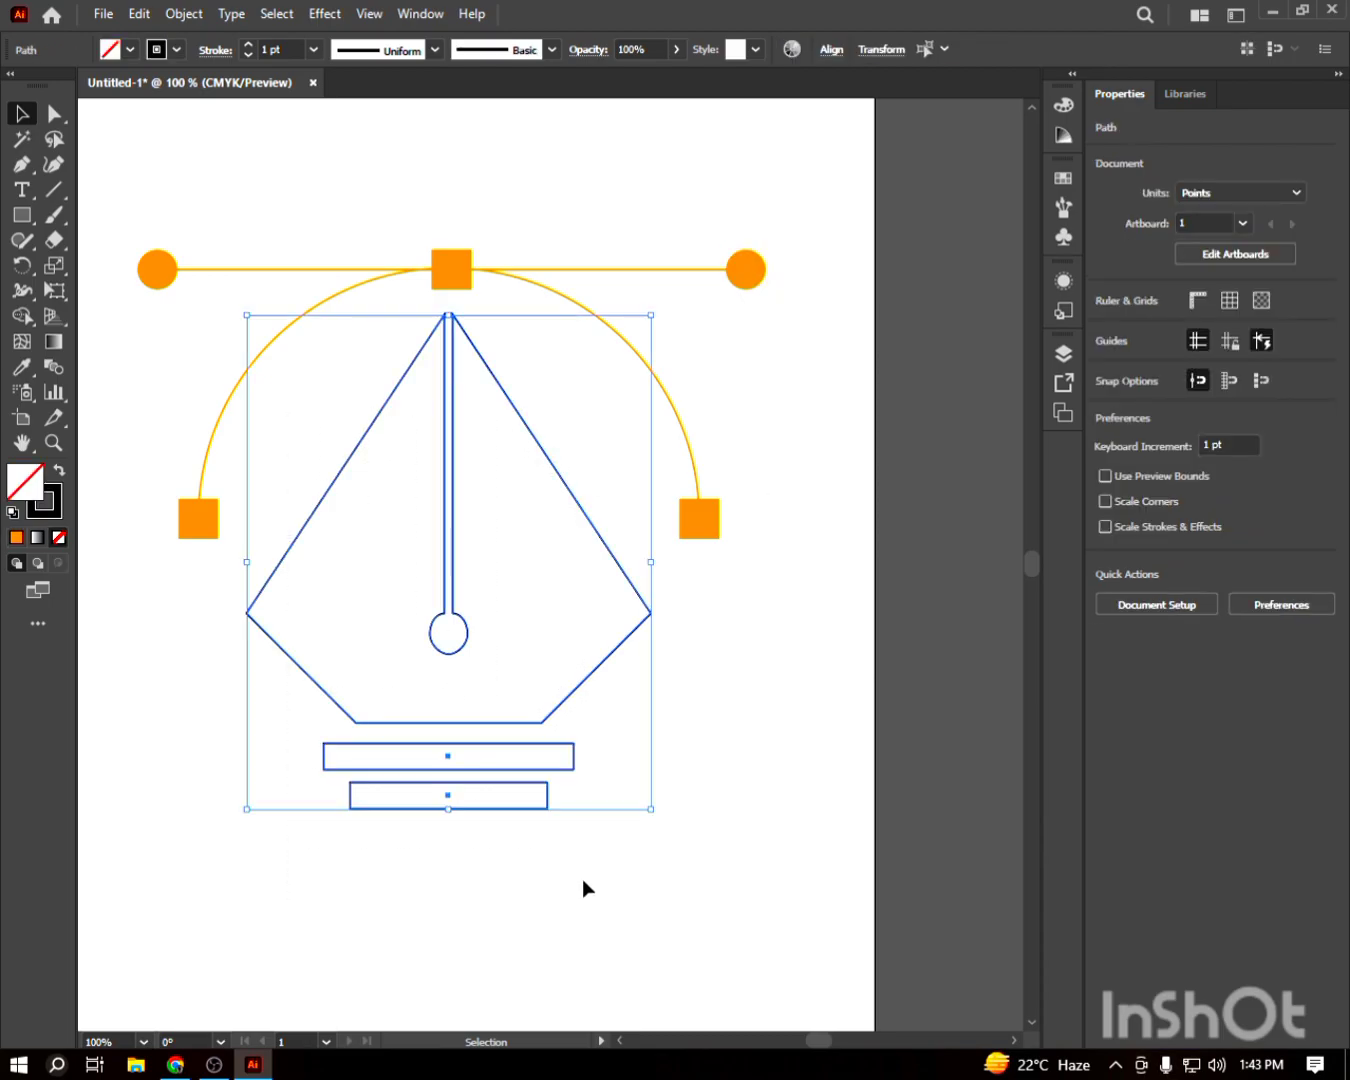
{"action": "left_click", "coordinate": [131, 49]}
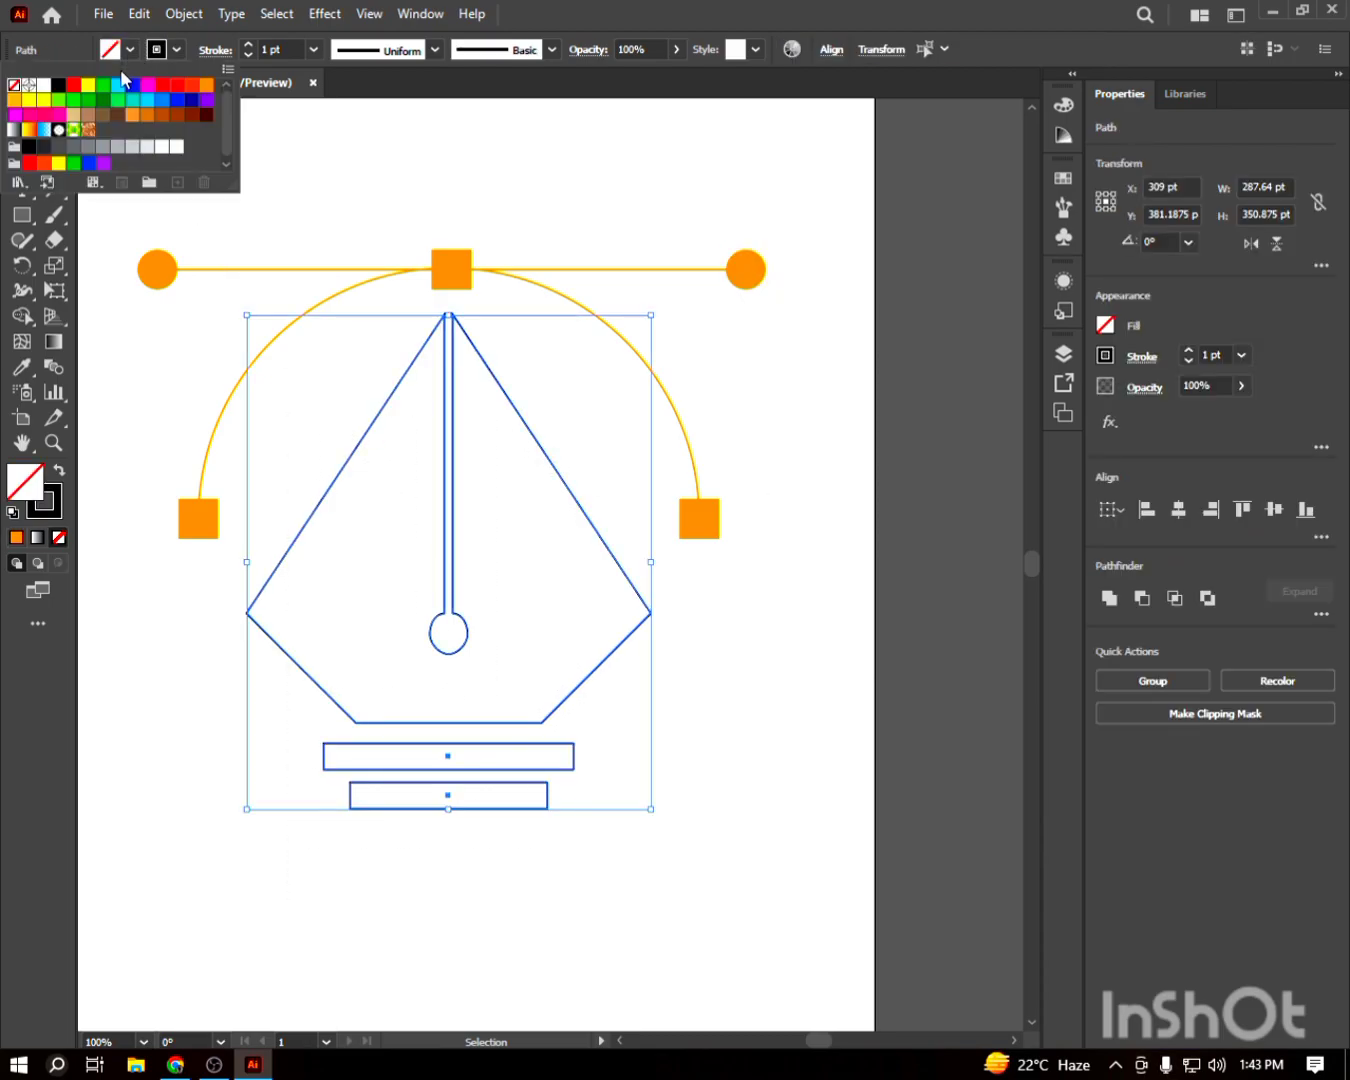
{"action": "left_click", "coordinate": [207, 87]}
{"action": "left_click", "coordinate": [688, 192]}
{"action": "left_click", "coordinate": [688, 192]}
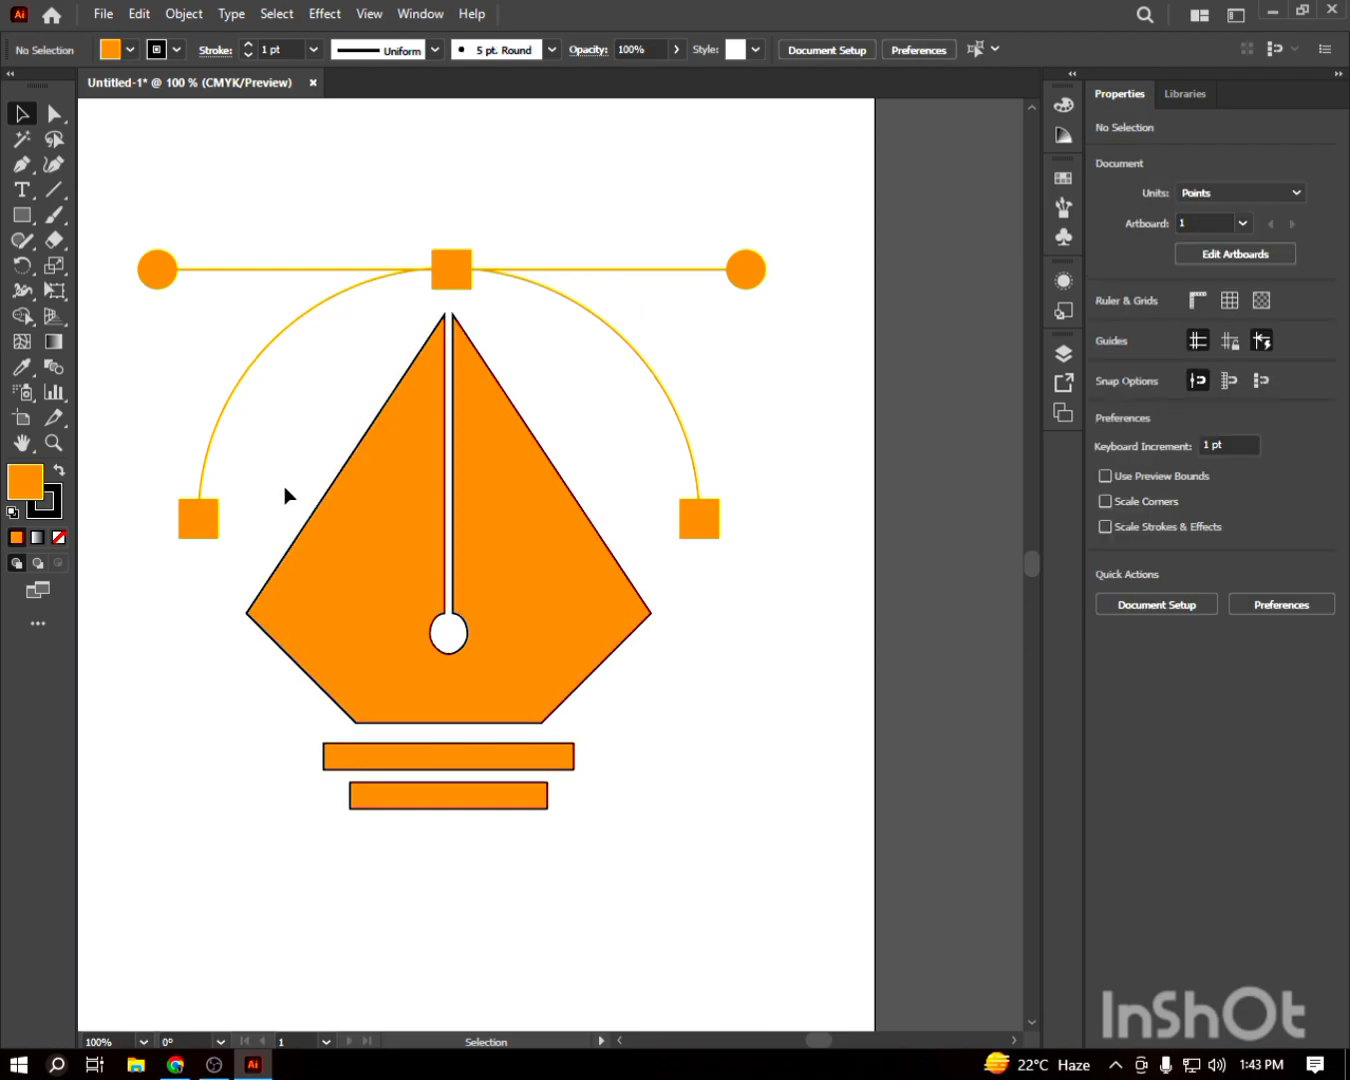
Step: Remove the black stroke from the nib and both base bars
{"action": "left_click", "coordinate": [168, 49]}
{"action": "left_click", "coordinate": [14, 87]}
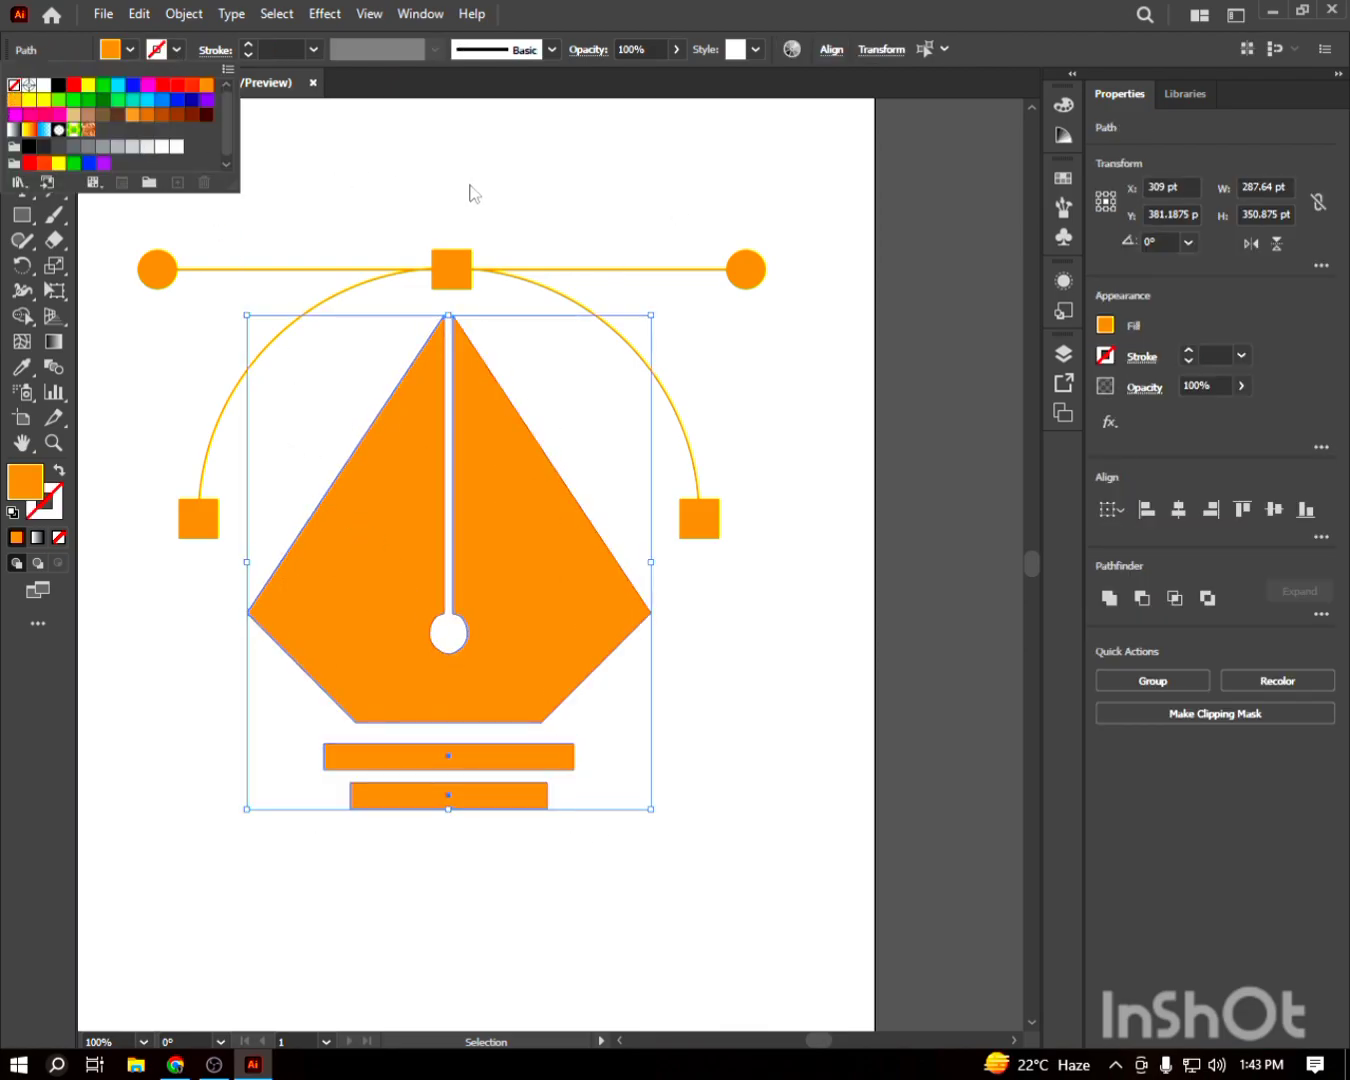
{"action": "left_click", "coordinate": [471, 190]}
Step: Stretch the nib and both base bars together slightly downward, keeping the nib's tip and the width in place
{"action": "key", "text": "ctrl+minus"}
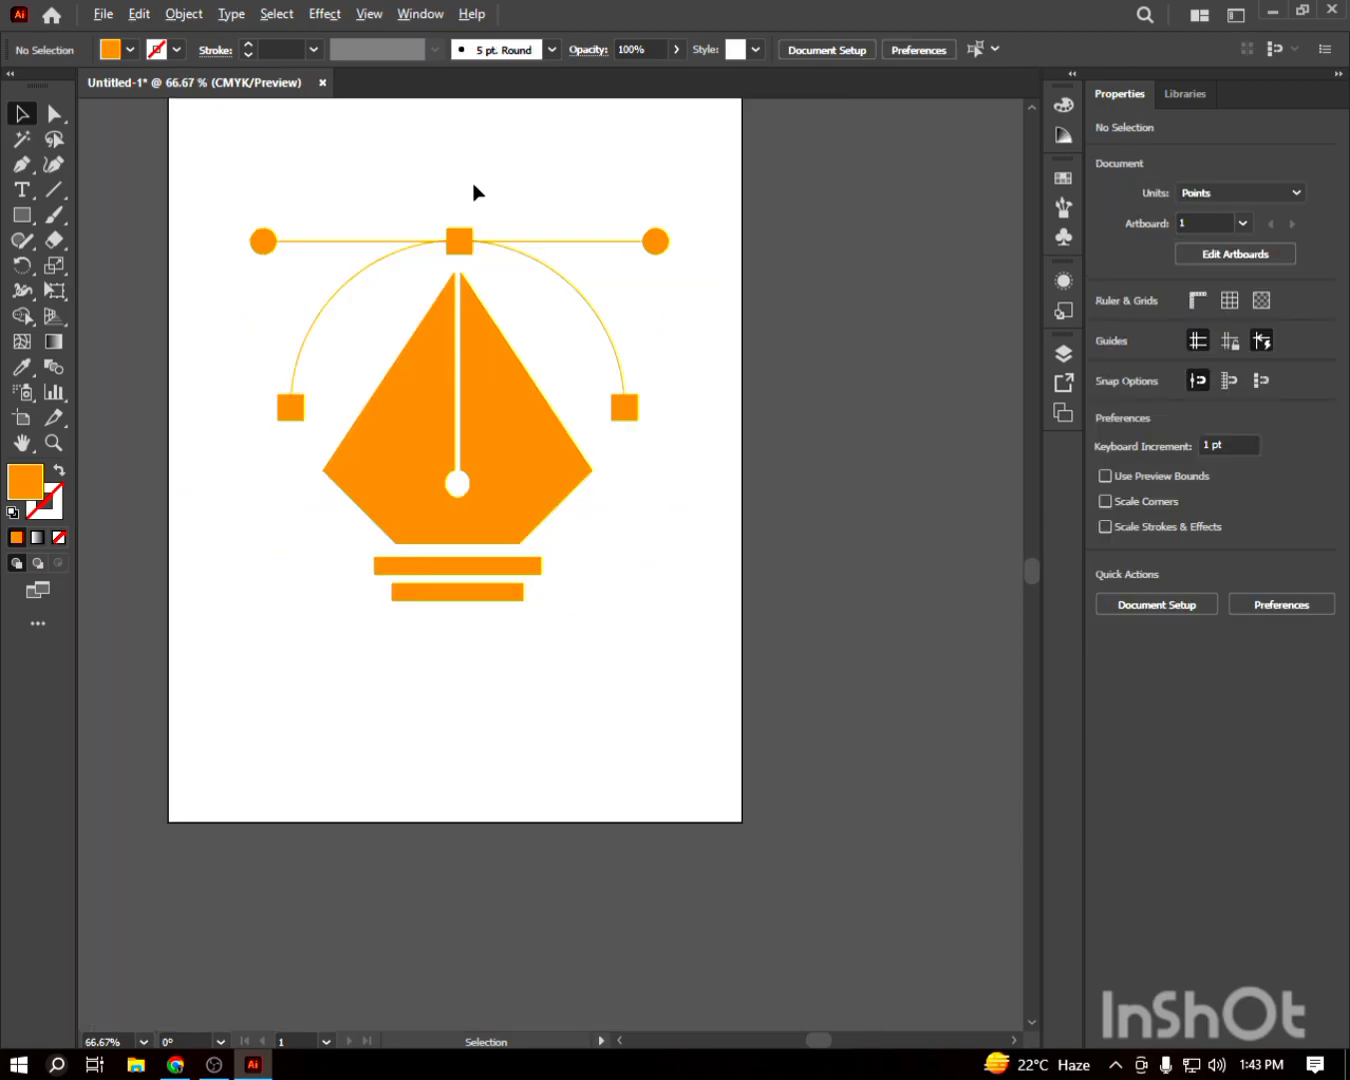
{"action": "left_click_drag", "start_coordinate": [491, 260], "coordinate": [443, 362]}
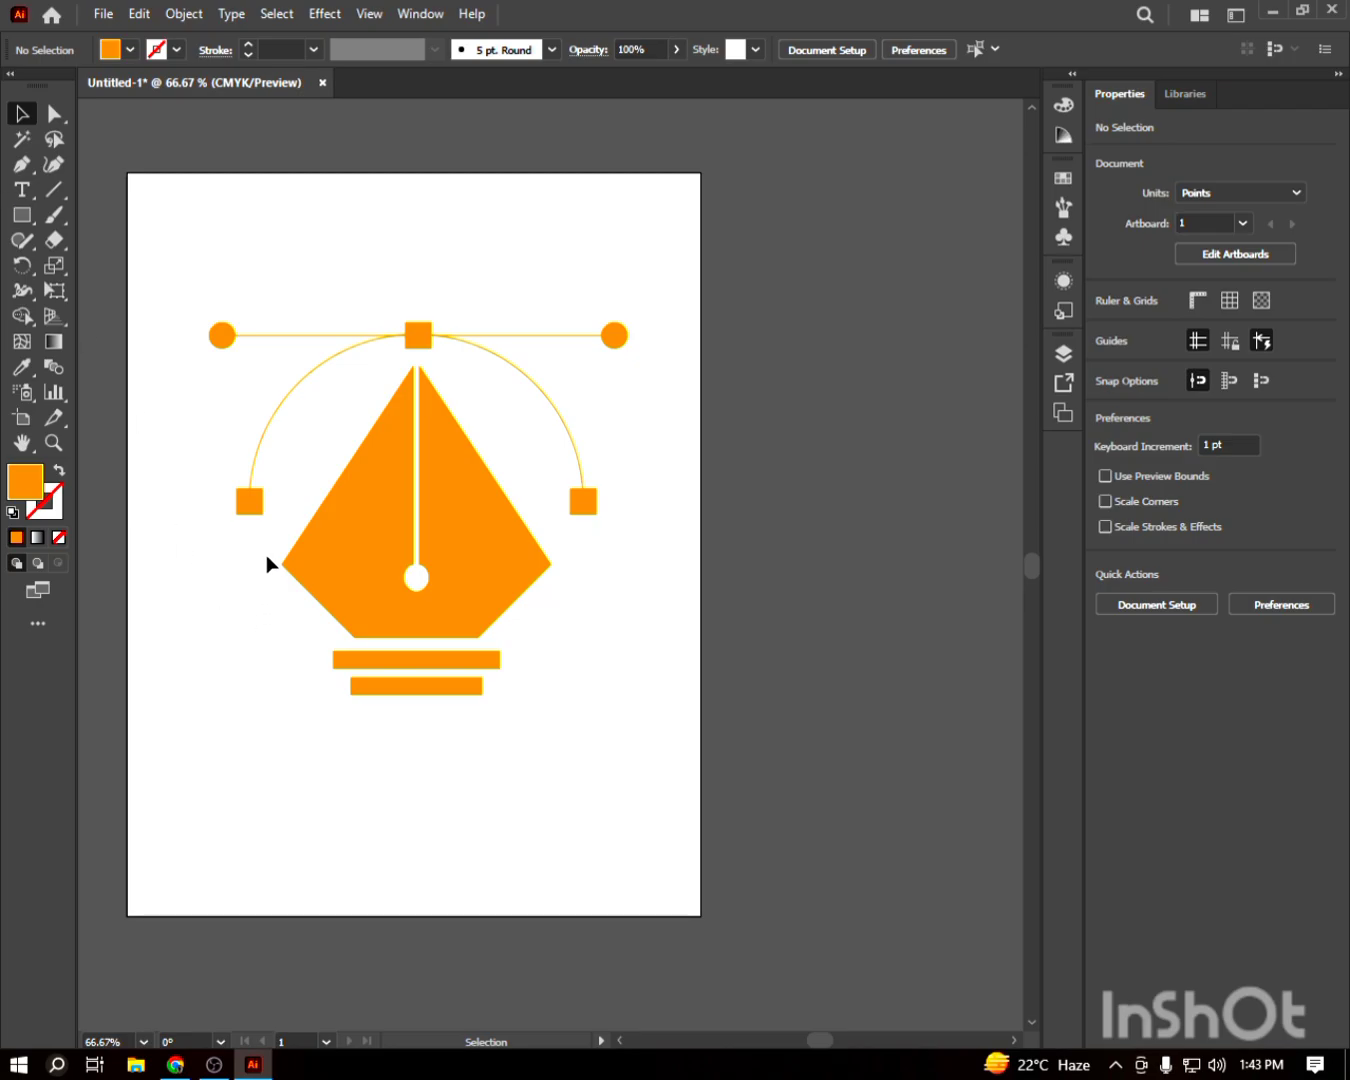
{"action": "left_click_drag", "start_coordinate": [315, 580], "coordinate": [687, 741]}
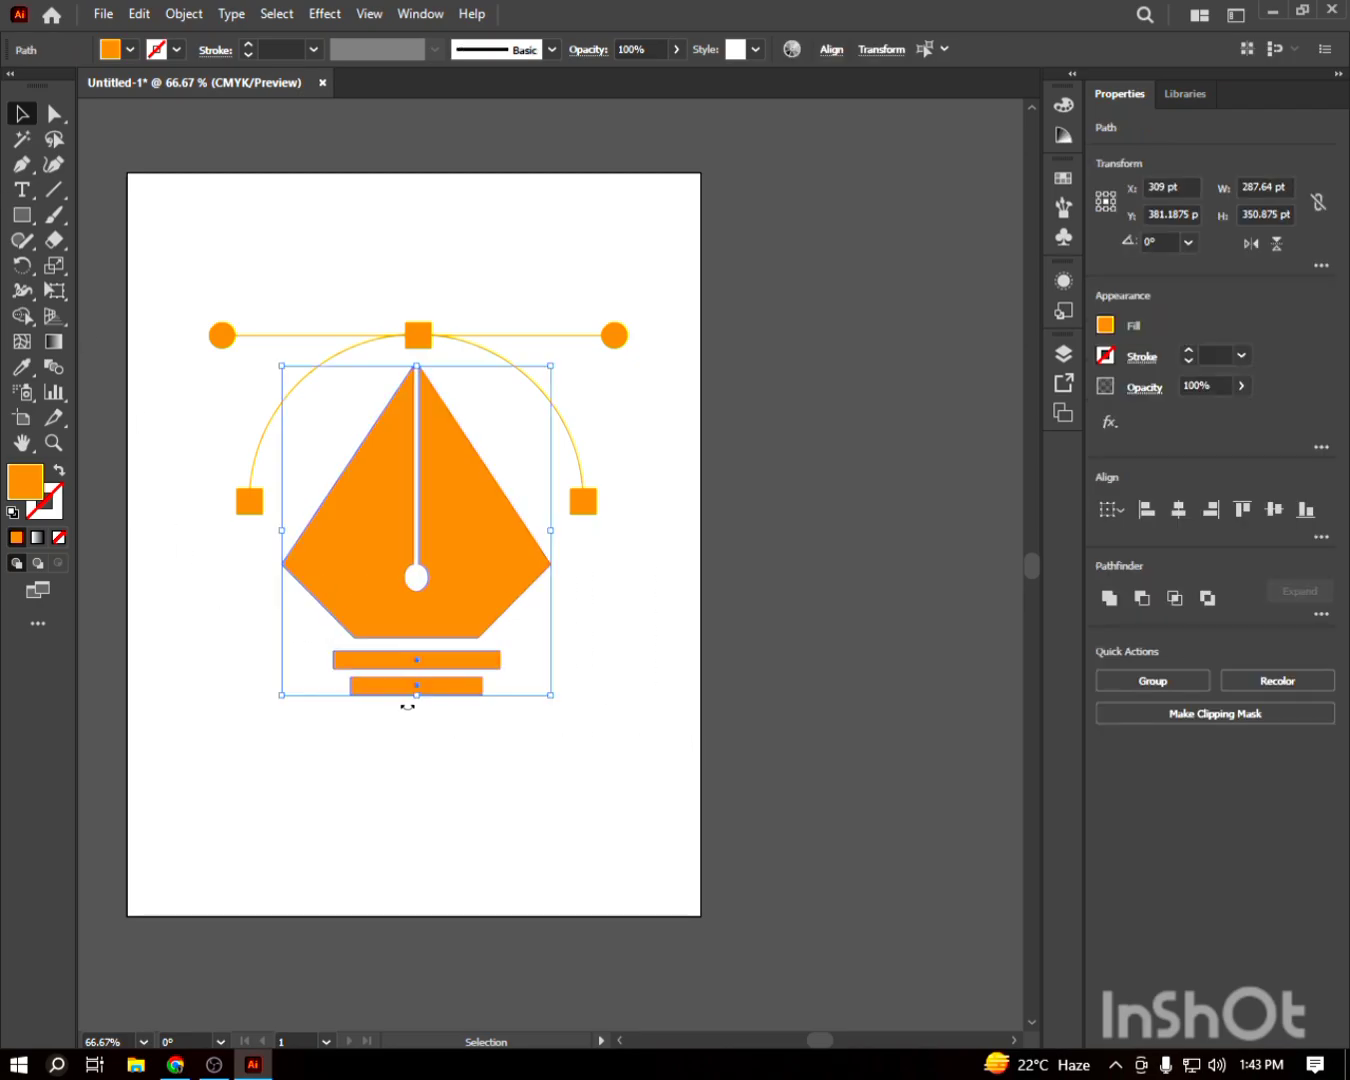
{"action": "left_click_drag", "start_coordinate": [417, 701], "coordinate": [415, 728]}
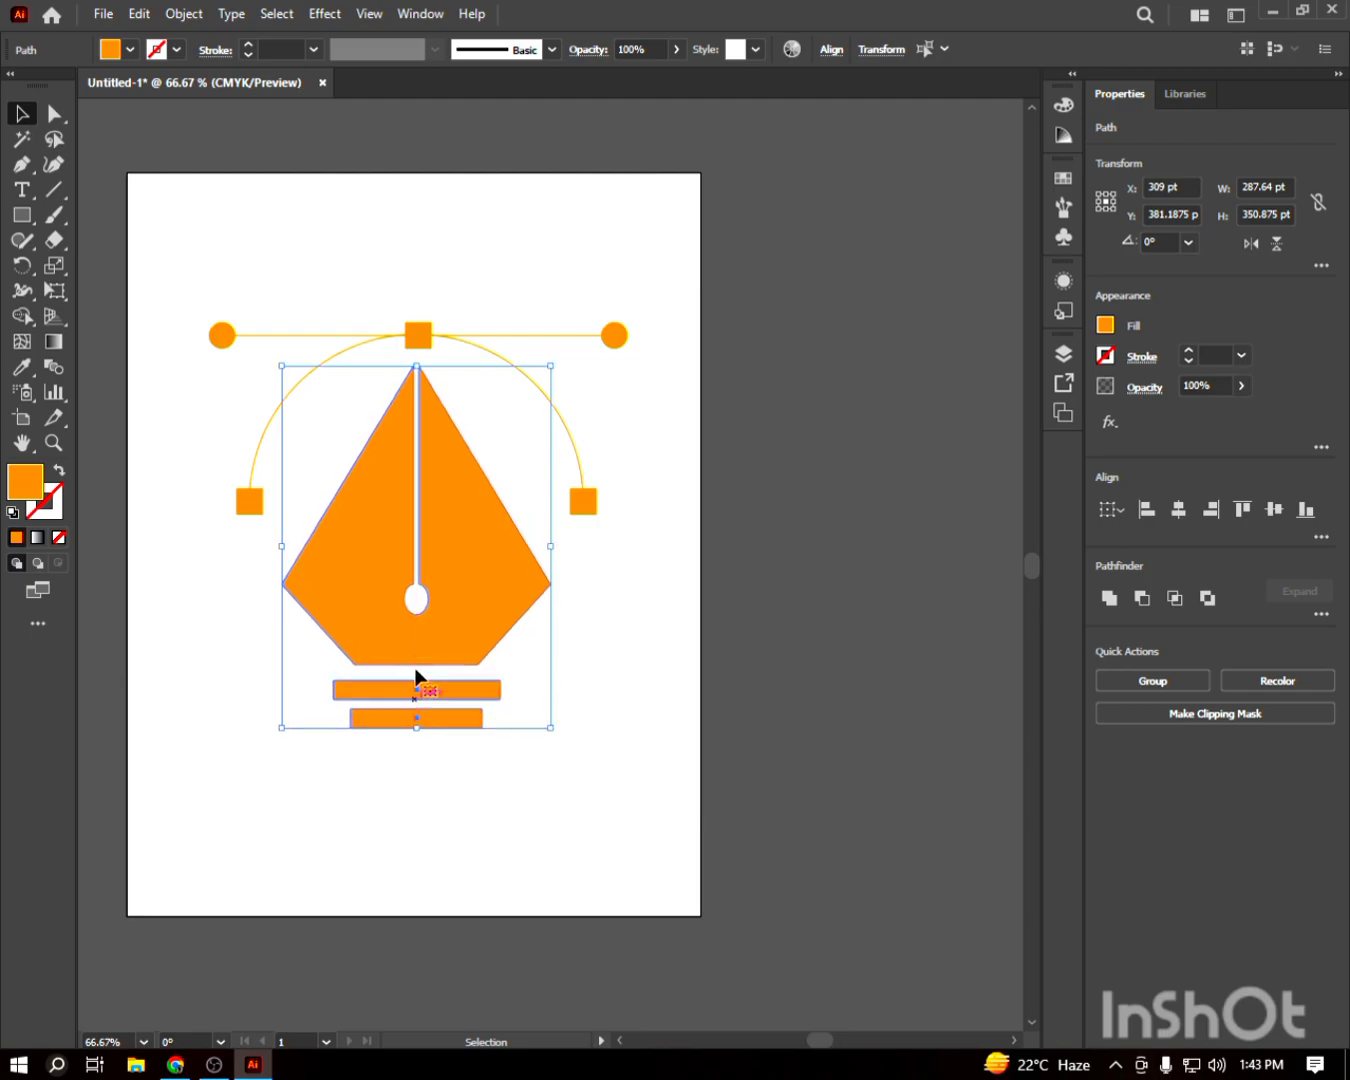
{"action": "left_click", "coordinate": [441, 274]}
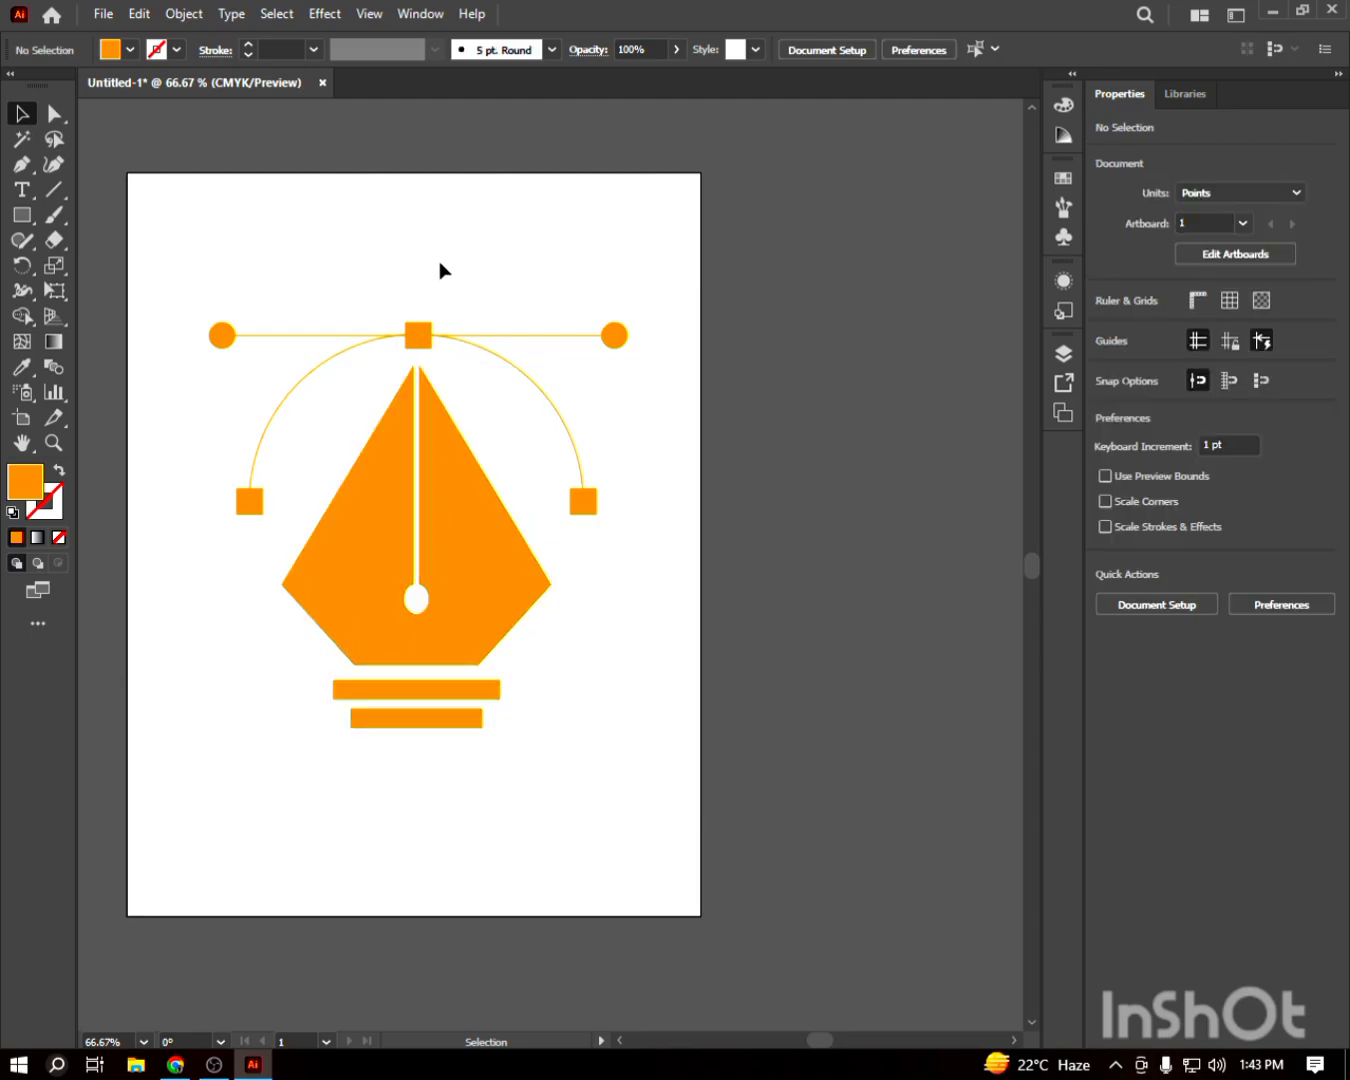